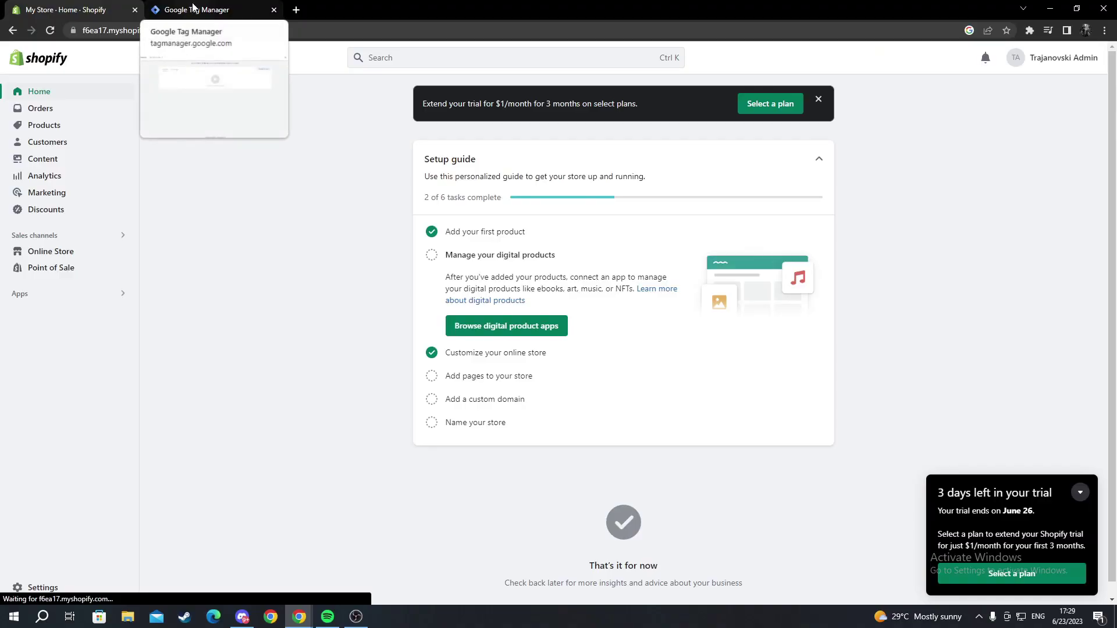
# Switch to Google Tag Manager and start creating a new account.
pyautogui.click(193, 9)
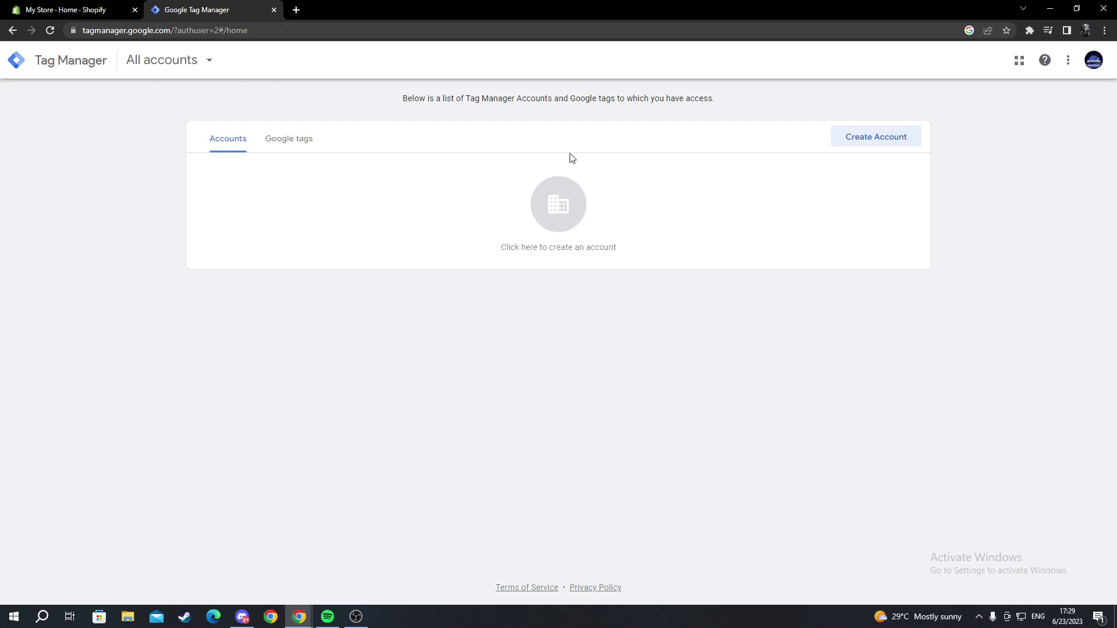
pyautogui.click(852, 144)
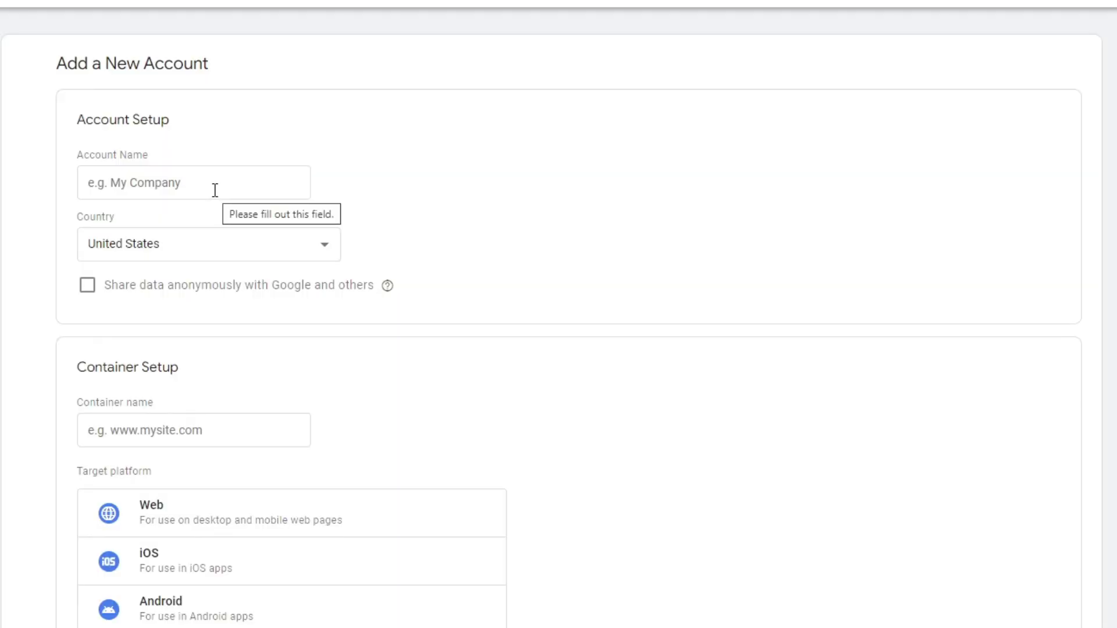
# Name the new account 'Store Tutorial' with country North Macedonia, then return to Shopify.
pyautogui.click(190, 178)
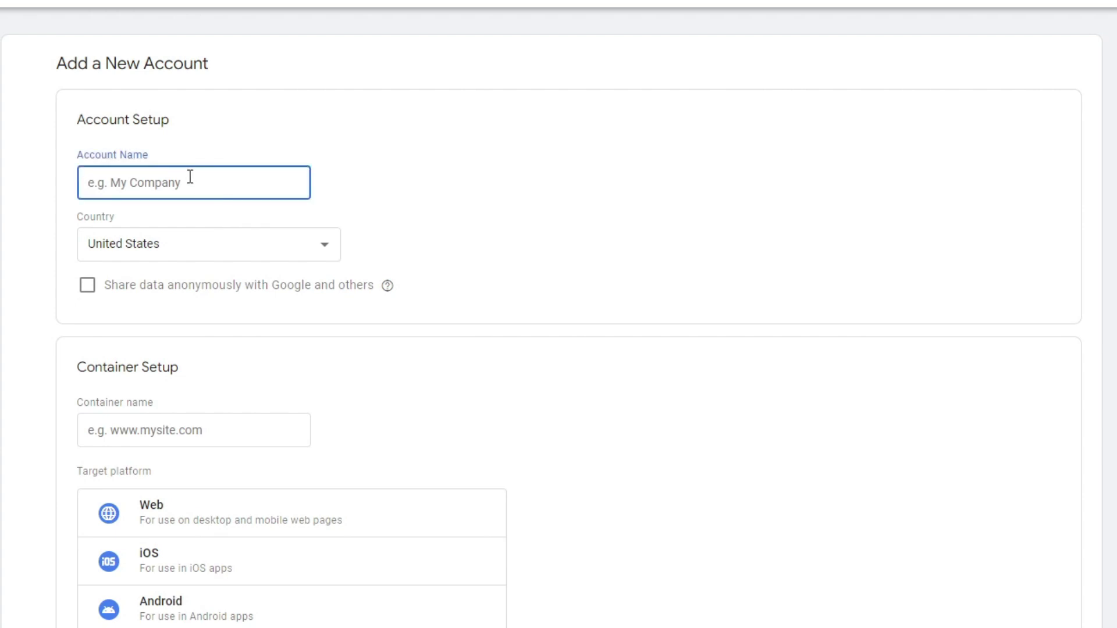
pyautogui.write('Store TUt')
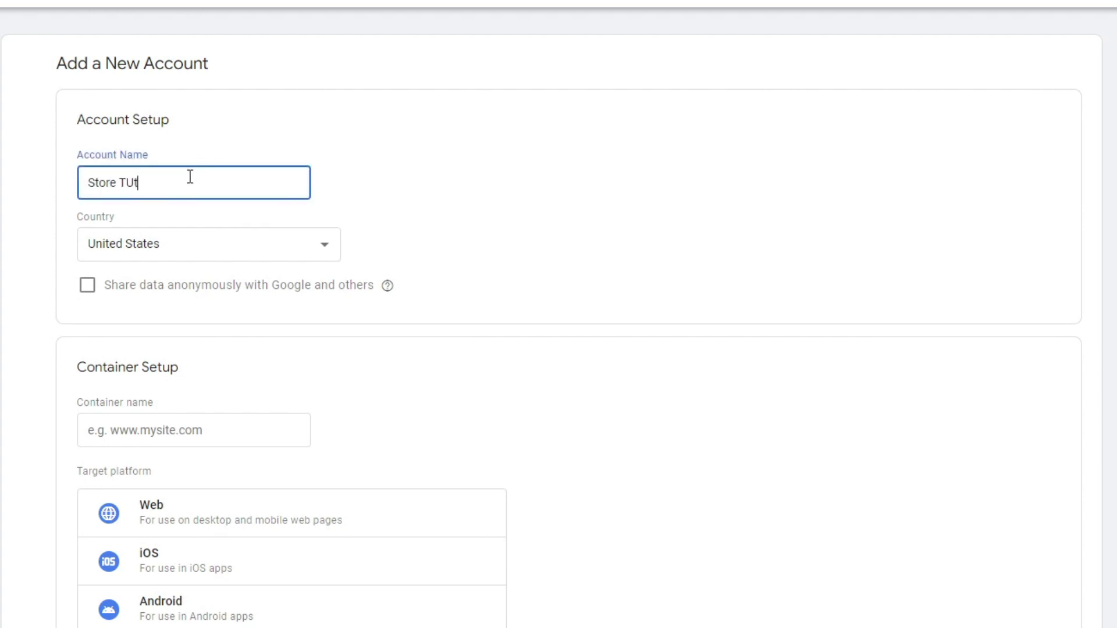
pyautogui.write('oria')
pyautogui.press('BackSpace')
pyautogui.press('BackSpace')
pyautogui.press('BackSpace')
pyautogui.write('torial')
pyautogui.click(184, 246)
pyautogui.scroll(10, 224, 387)
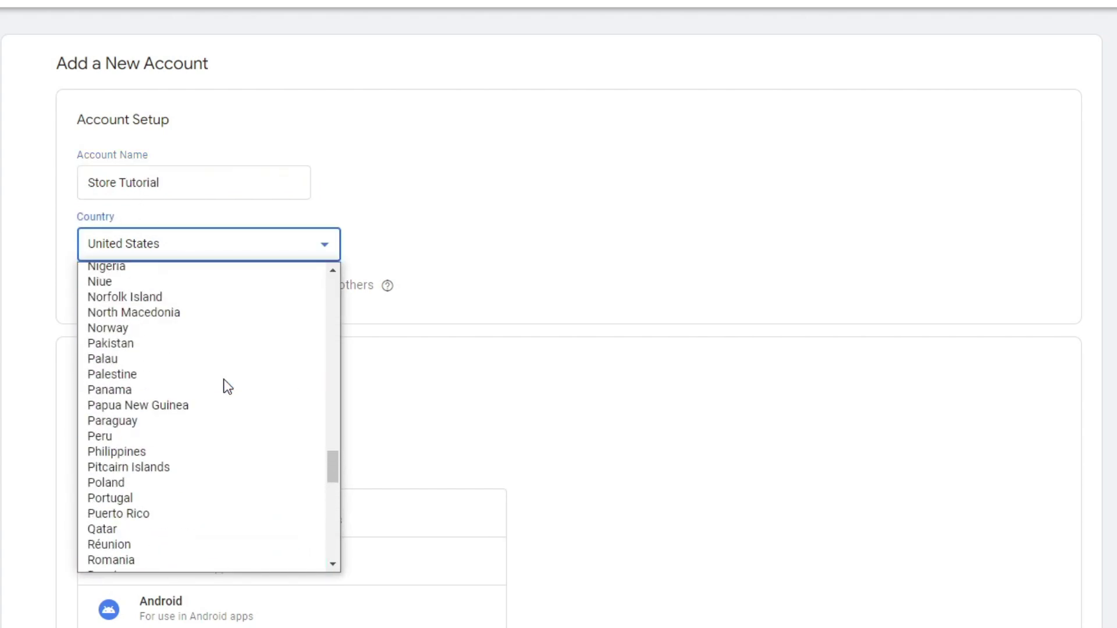
pyautogui.scroll(1, 225, 386)
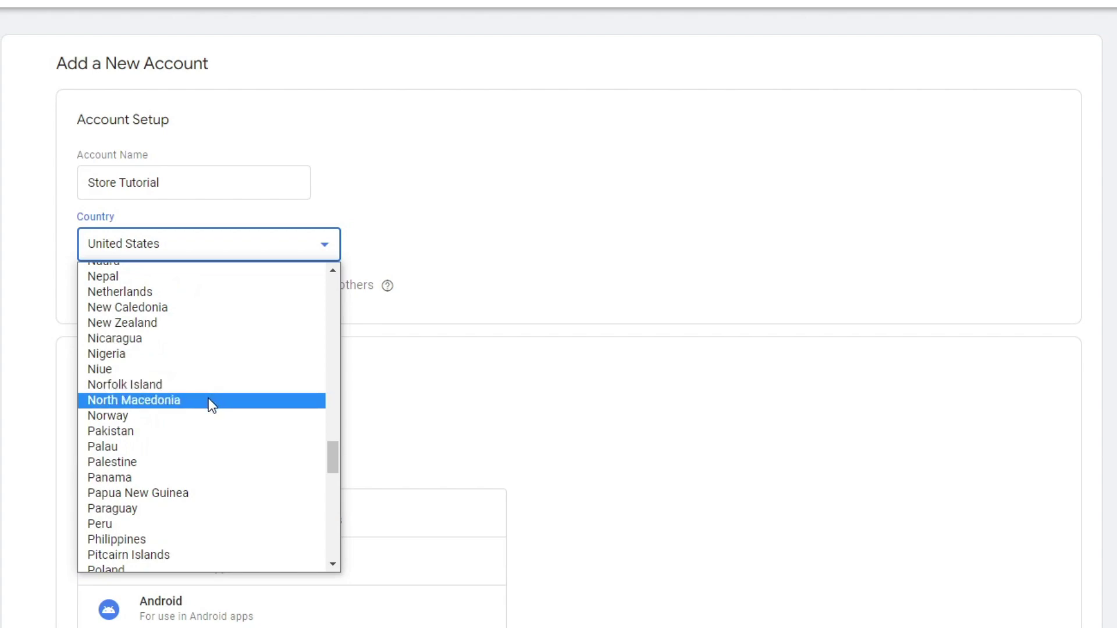
pyautogui.click(144, 403)
pyautogui.scroll(-1, 262, 401)
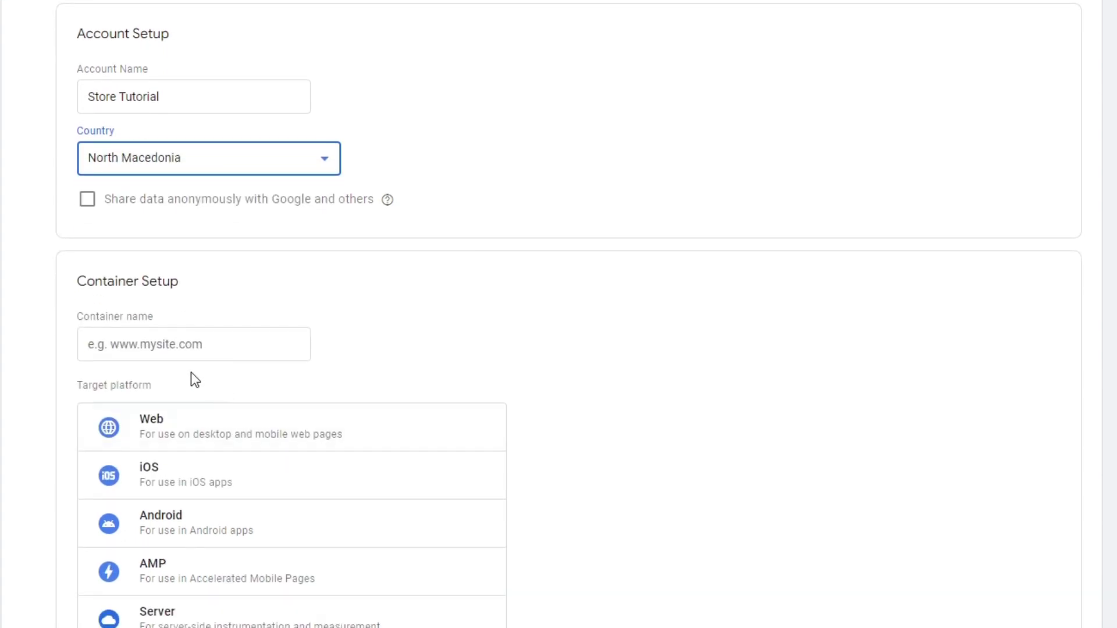
pyautogui.click(116, 347)
pyautogui.scroll(-1, 79, 289)
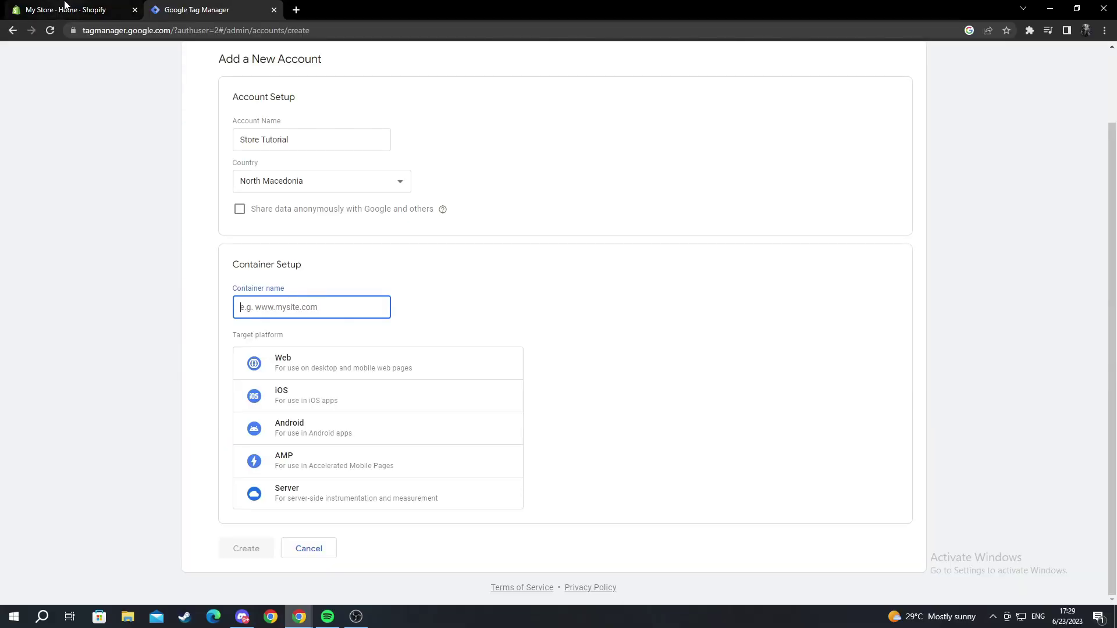
pyautogui.click(64, 9)
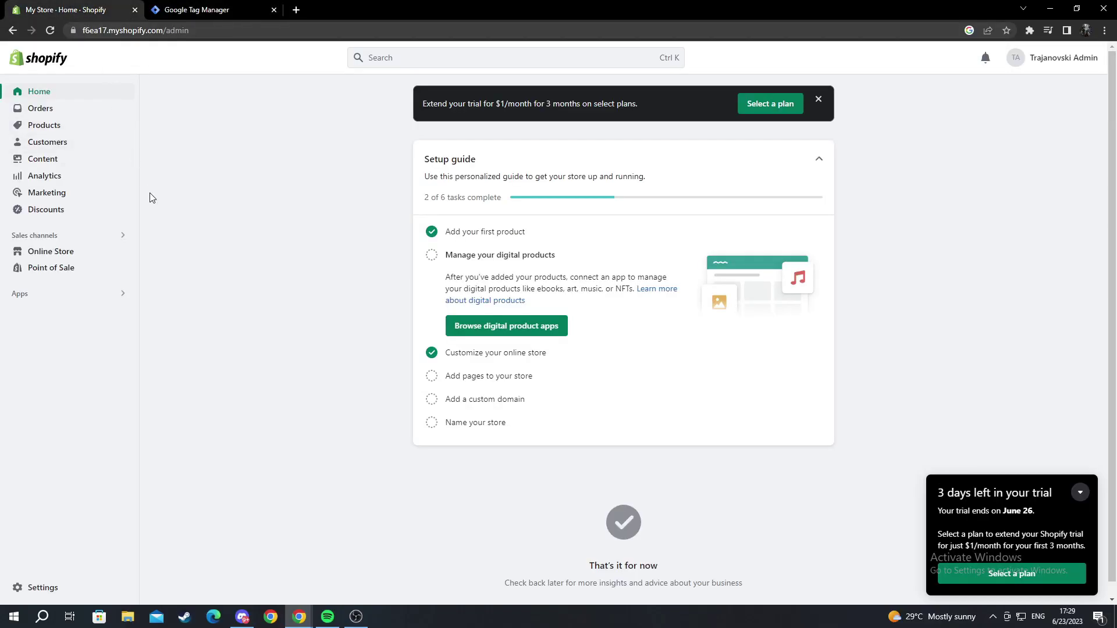
# Copy the live storefront's web address and paste it as the Tag Manager container name.
pyautogui.click(93, 252)
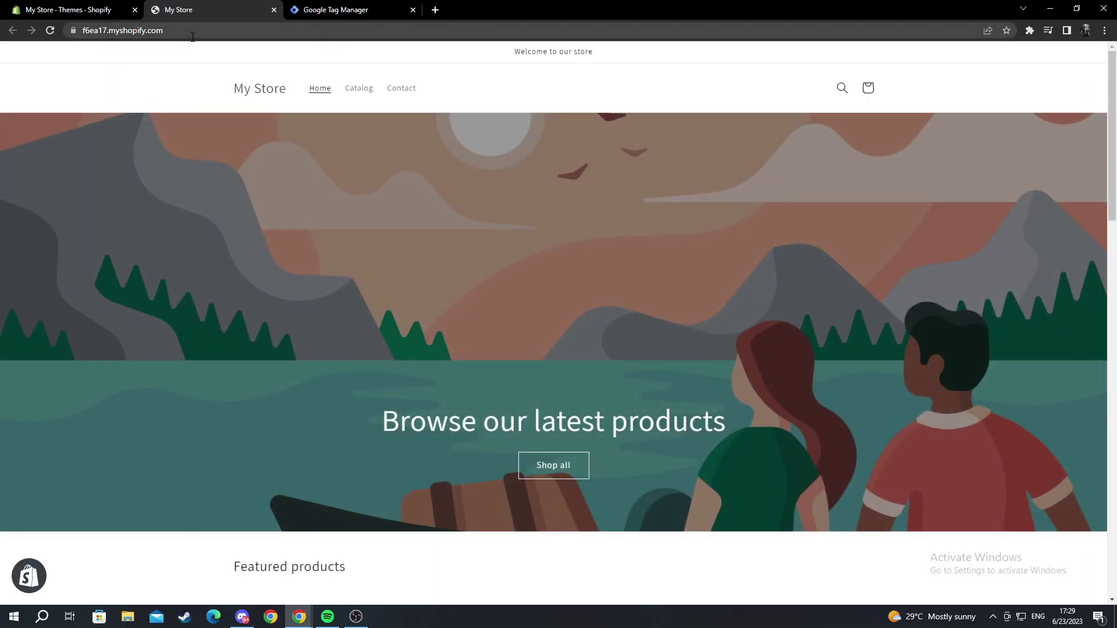
pyautogui.click(192, 36)
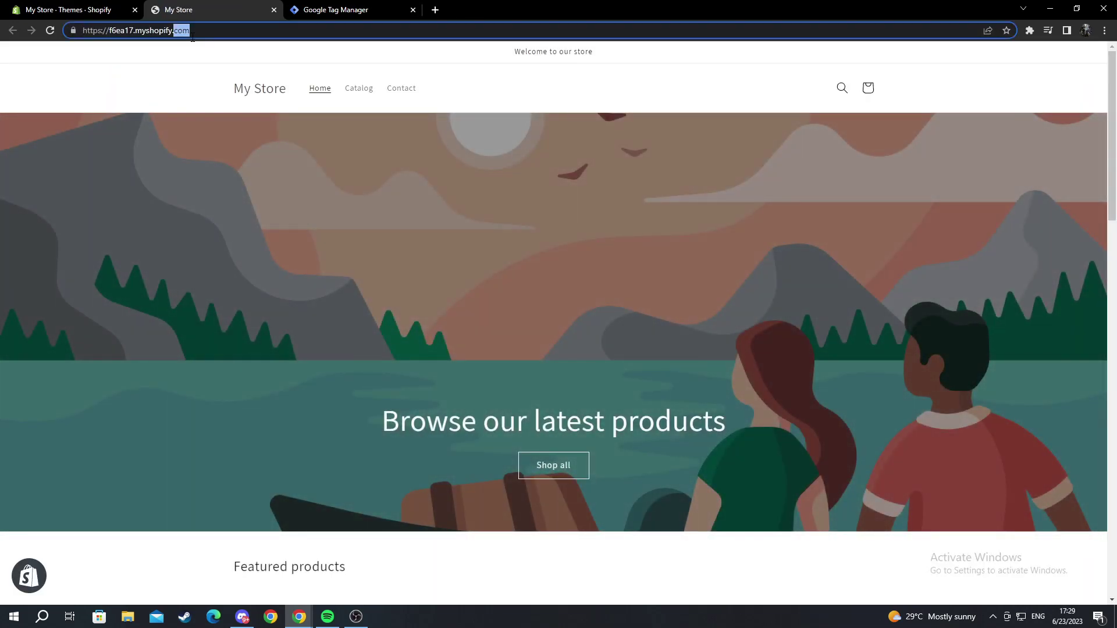
pyautogui.click(332, 10)
pyautogui.write('https://f6ea17.myshopify.com/')
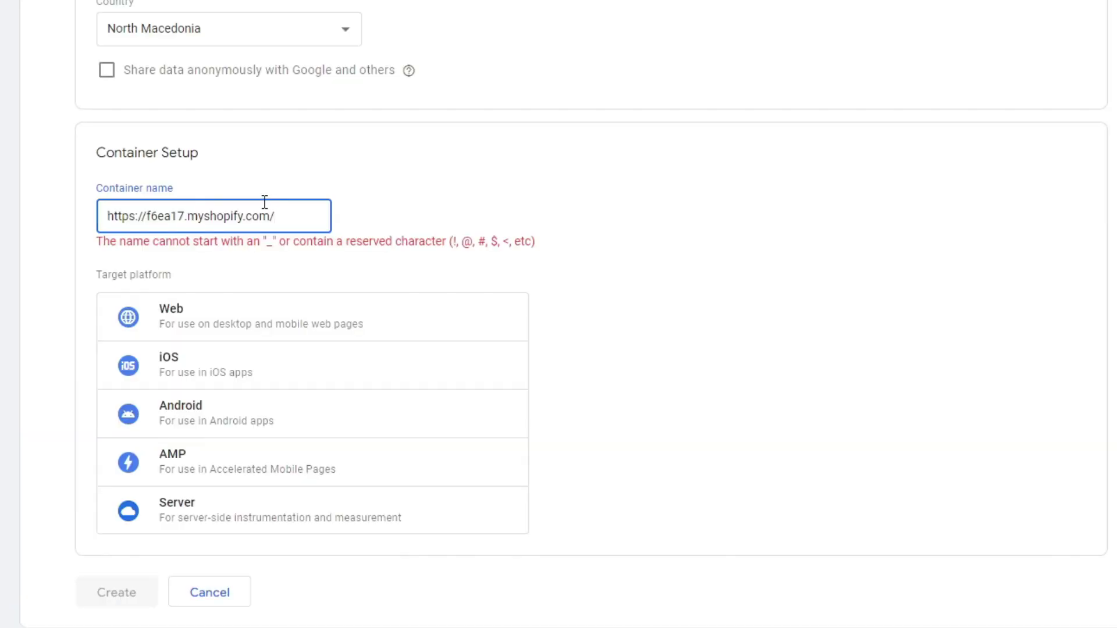
# Trim the container name to f6ea17.myshopify.com and choose Web as target platform.
pyautogui.press('BackSpace')
pyautogui.moveTo(145, 215); pyautogui.dragTo(106, 216)
pyautogui.press('BackSpace')
pyautogui.click(470, 242)
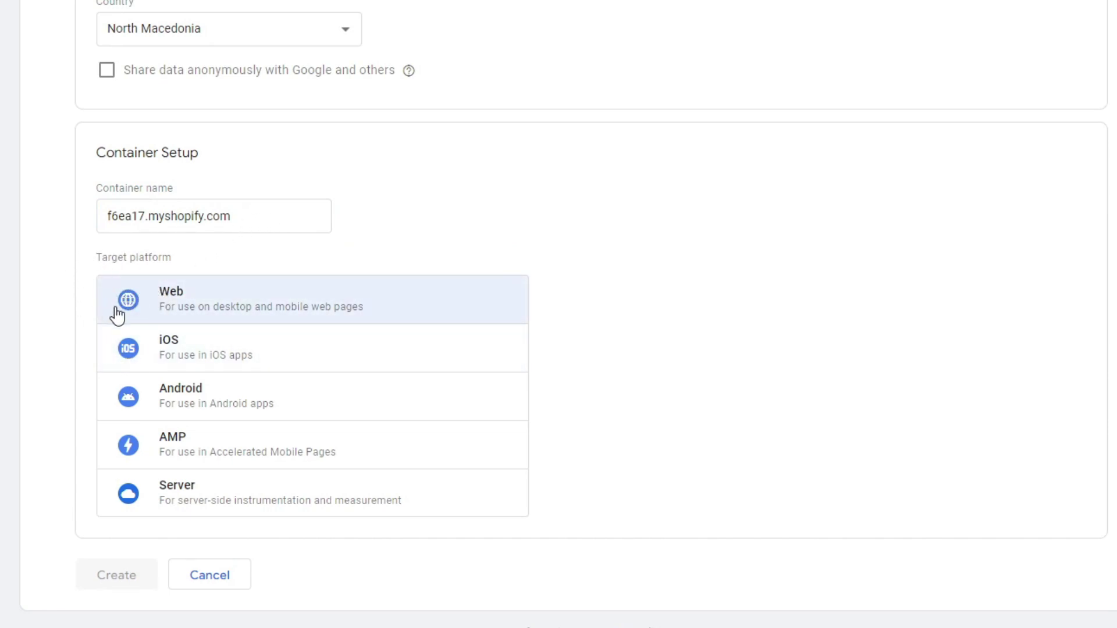
pyautogui.click(141, 316)
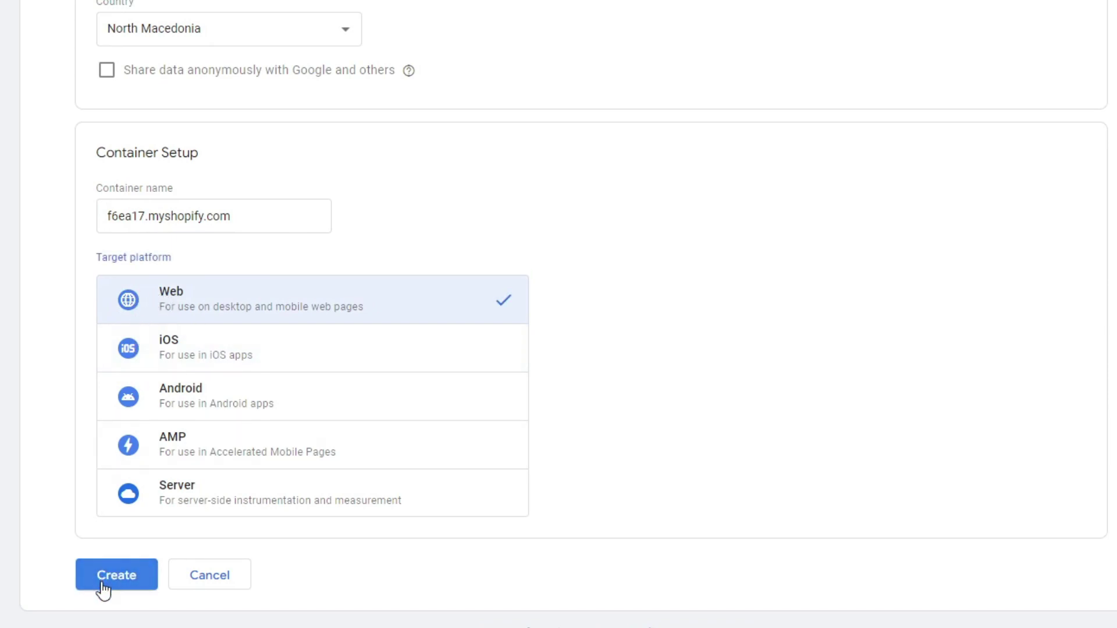
# Create the account, accepting the Terms of Service and GDPR Data Processing Terms.
pyautogui.click(103, 590)
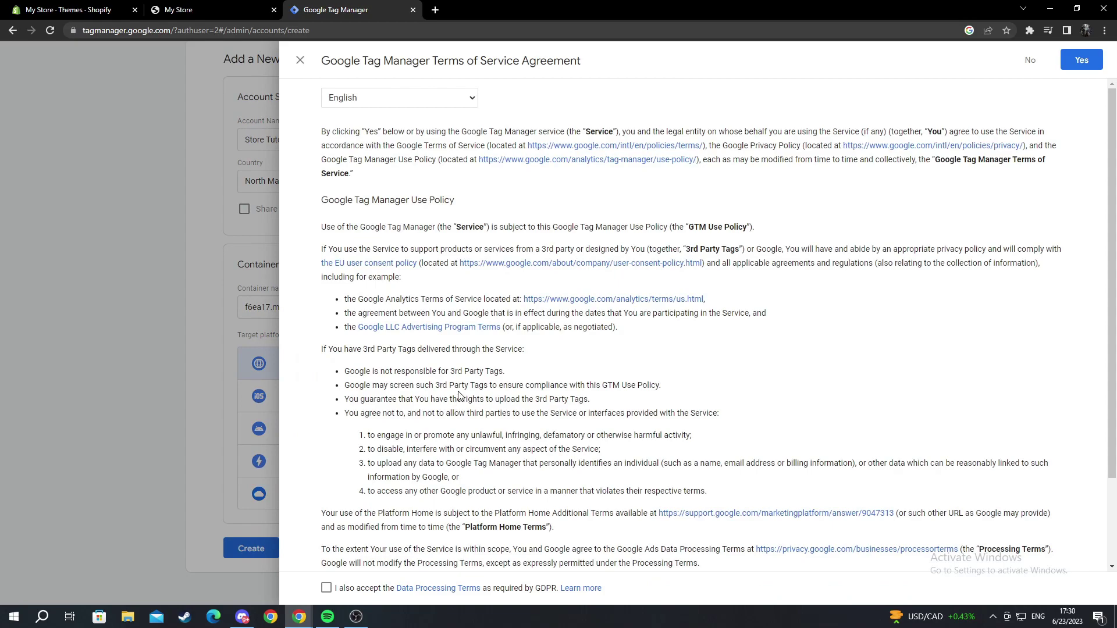
pyautogui.scroll(-1, 354, 556)
pyautogui.scroll(-1, 354, 556)
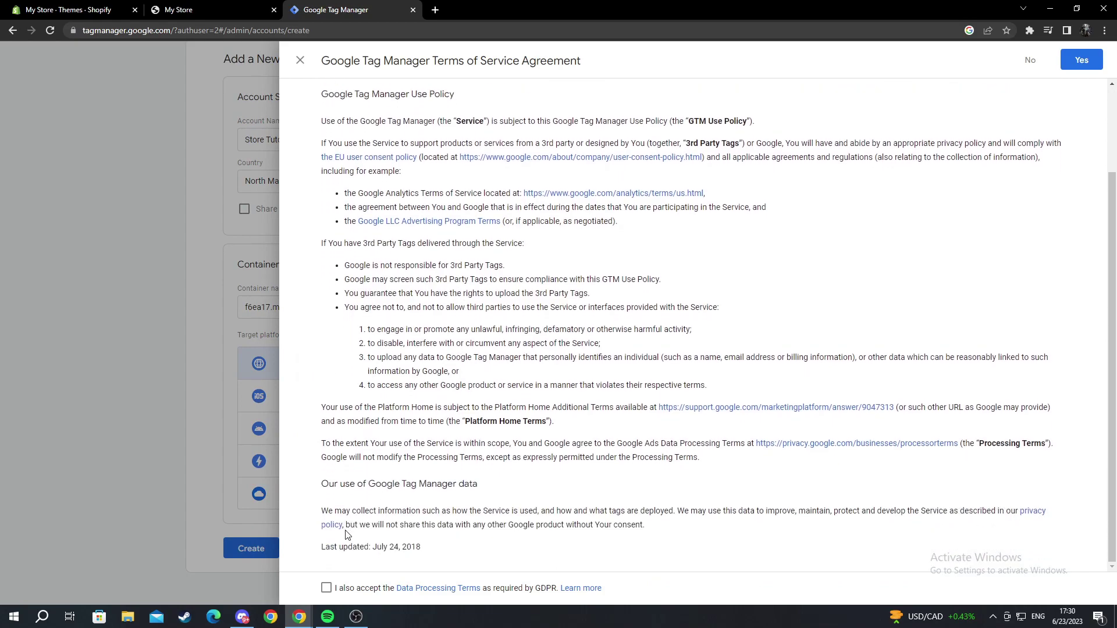
pyautogui.click(326, 589)
pyautogui.scroll(2, 681, 210)
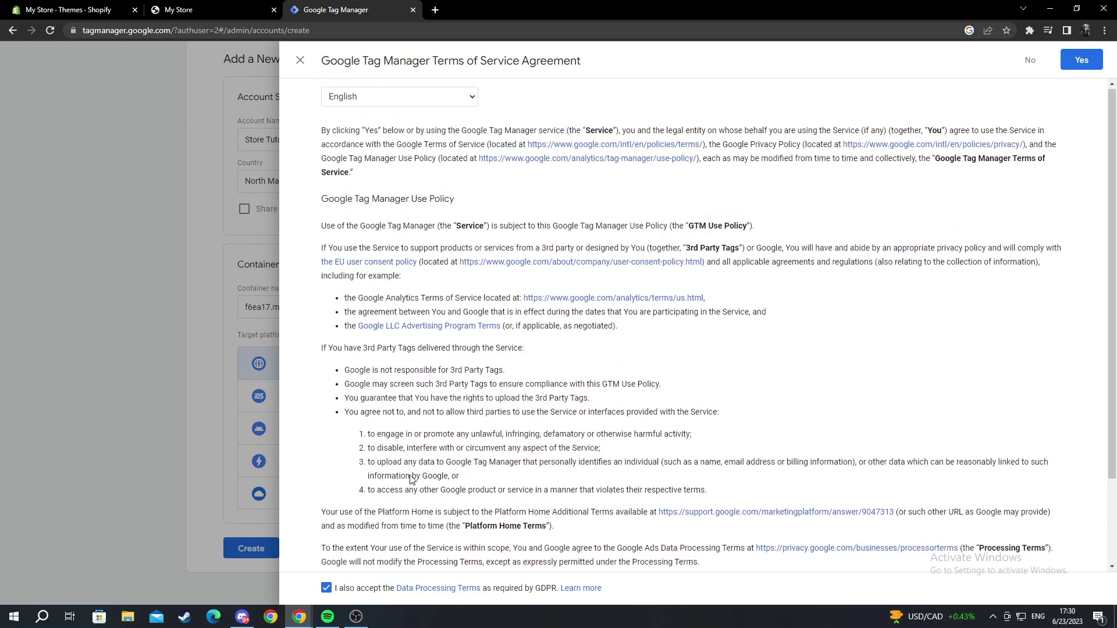
pyautogui.click(1079, 65)
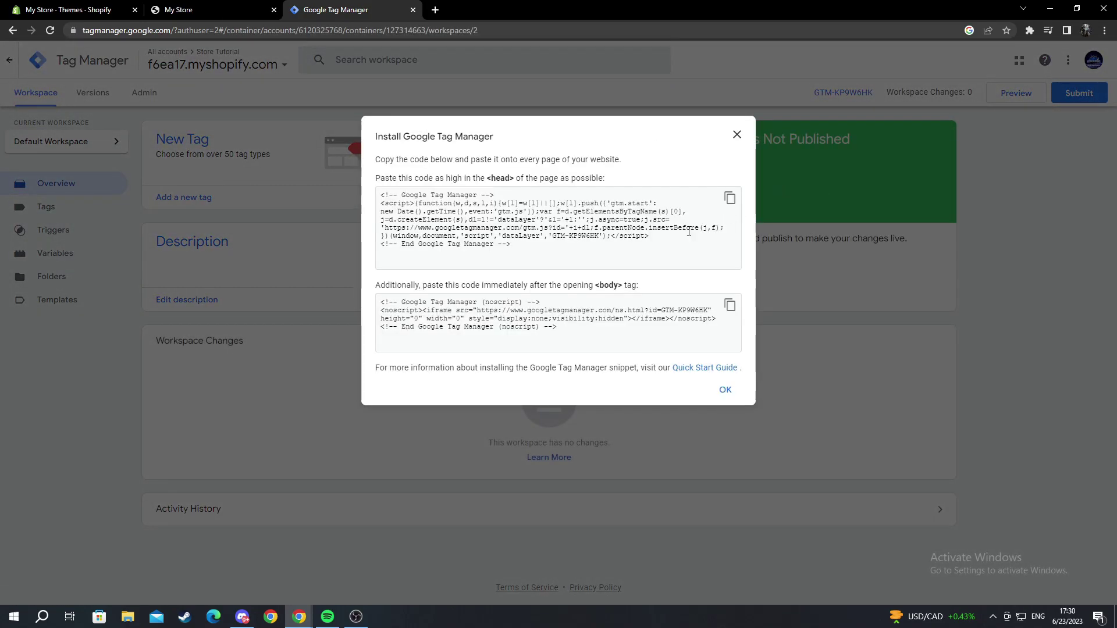
# Copy the <head> code snippet from the Install Google Tag Manager dialog.
pyautogui.moveTo(382, 196); pyautogui.dragTo(527, 245)
pyautogui.click(384, 180)
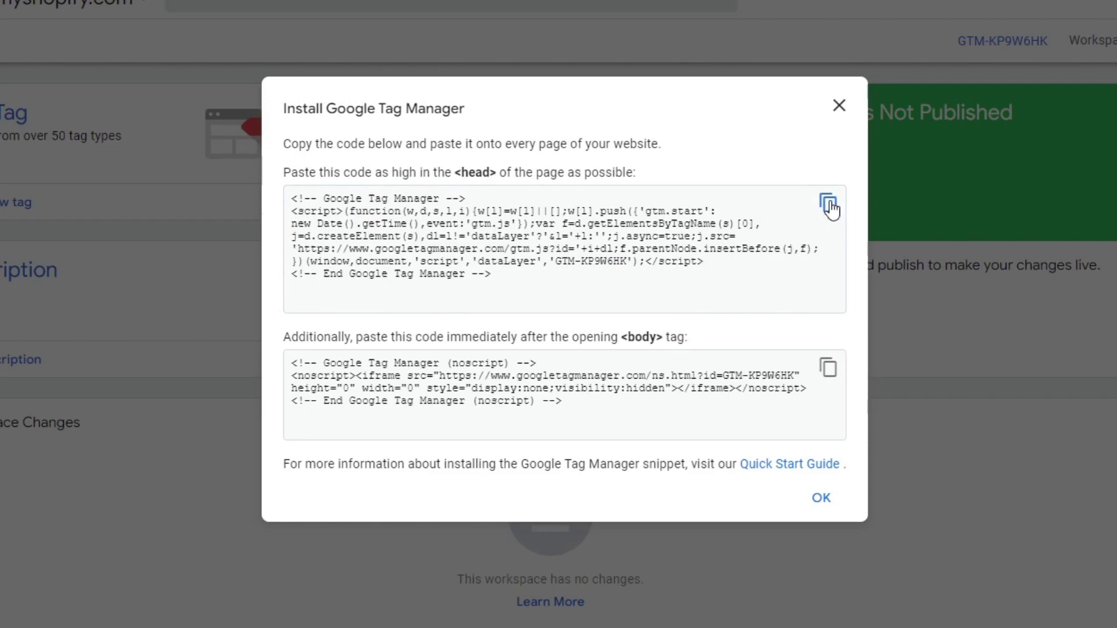
pyautogui.click(827, 205)
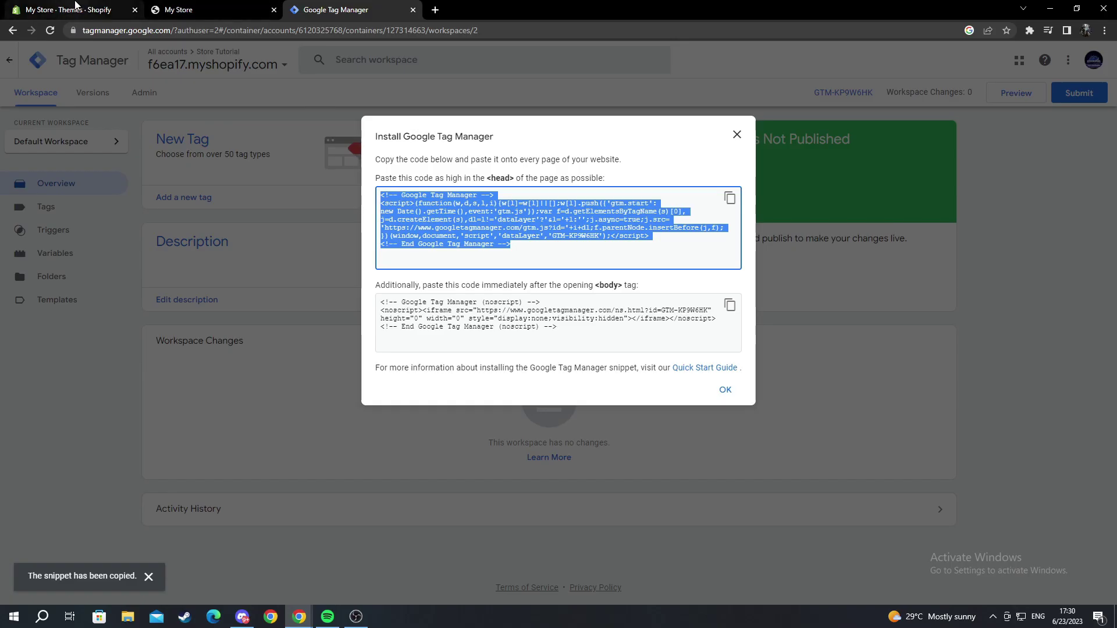
# Open the Dawn theme's code editor in Shopify and select theme.liquid.
pyautogui.click(76, 8)
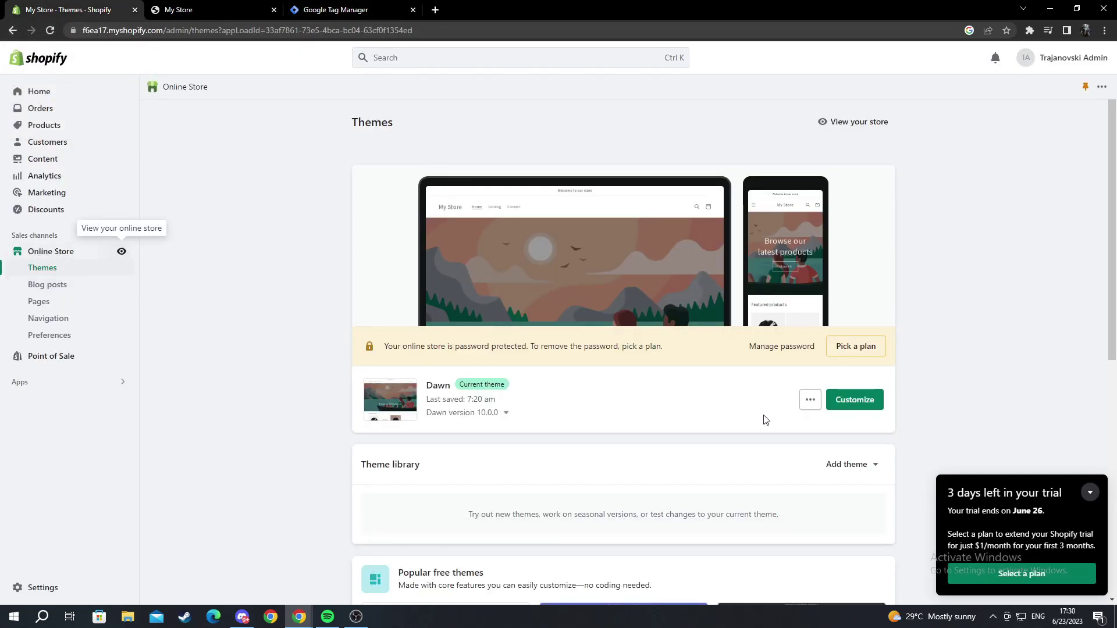
pyautogui.click(809, 401)
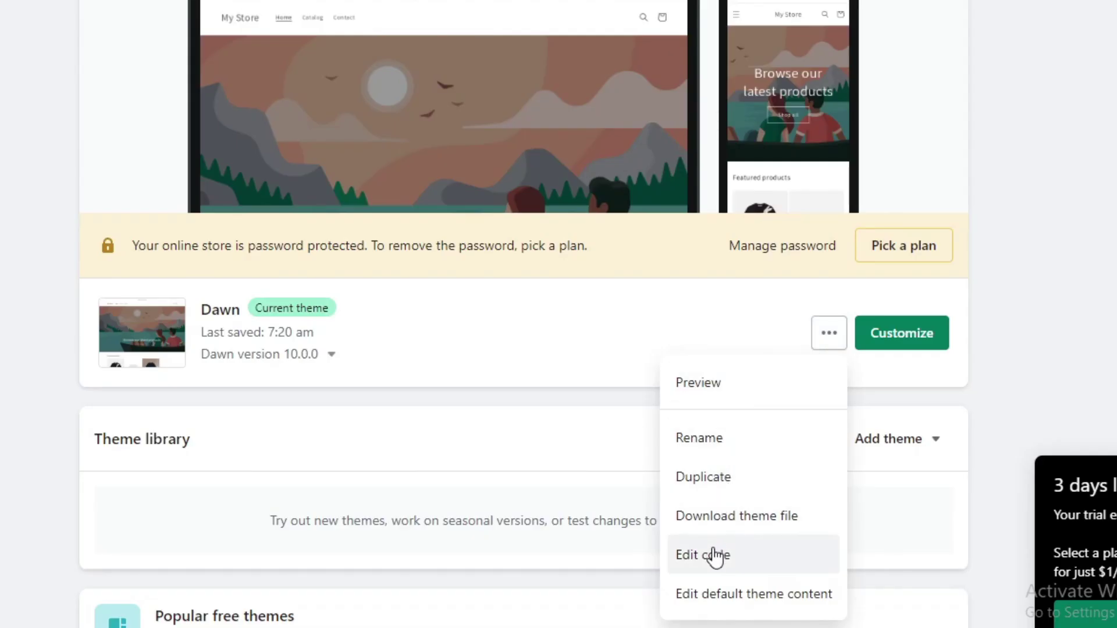
pyautogui.click(714, 556)
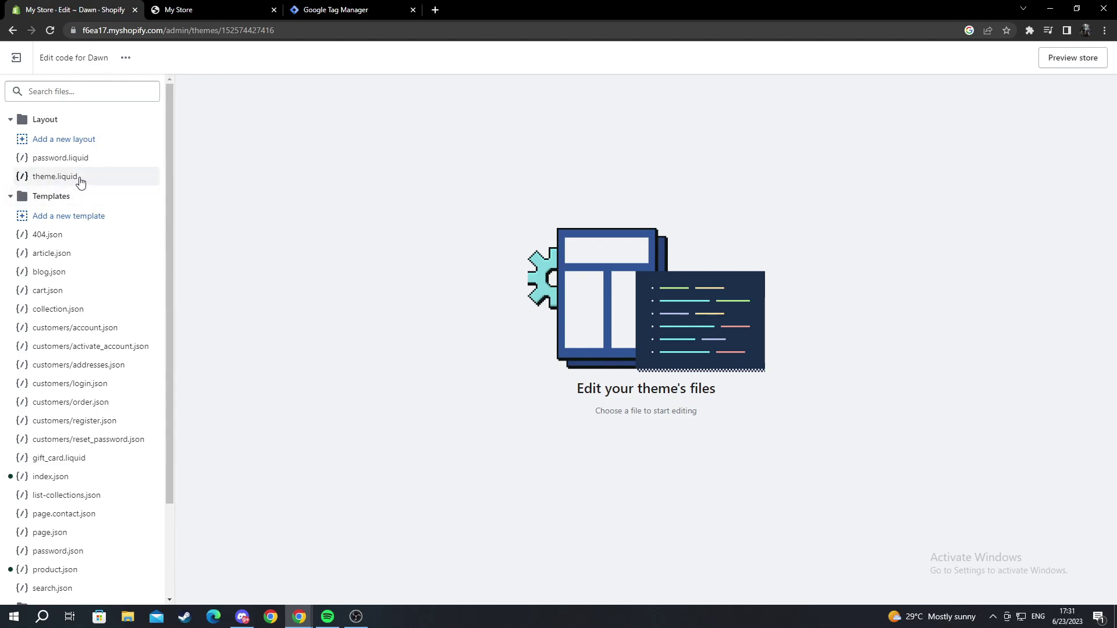
pyautogui.click(55, 177)
# Insert a new line after line 7's theme-color meta tag, ready for the head snippet.
pyautogui.click(336, 10)
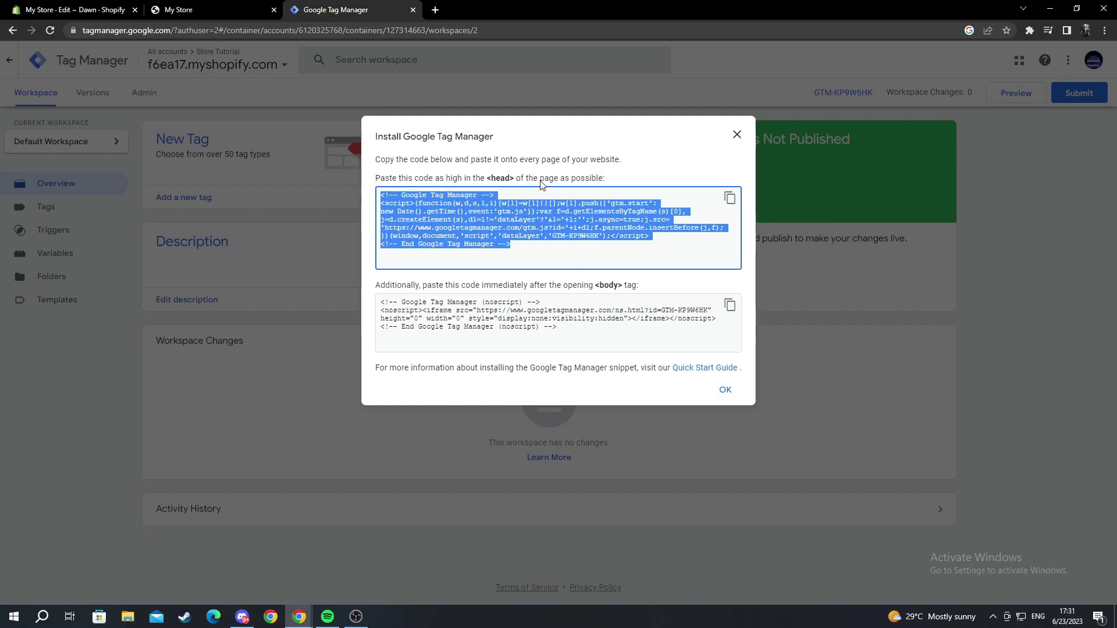
pyautogui.click(53, 7)
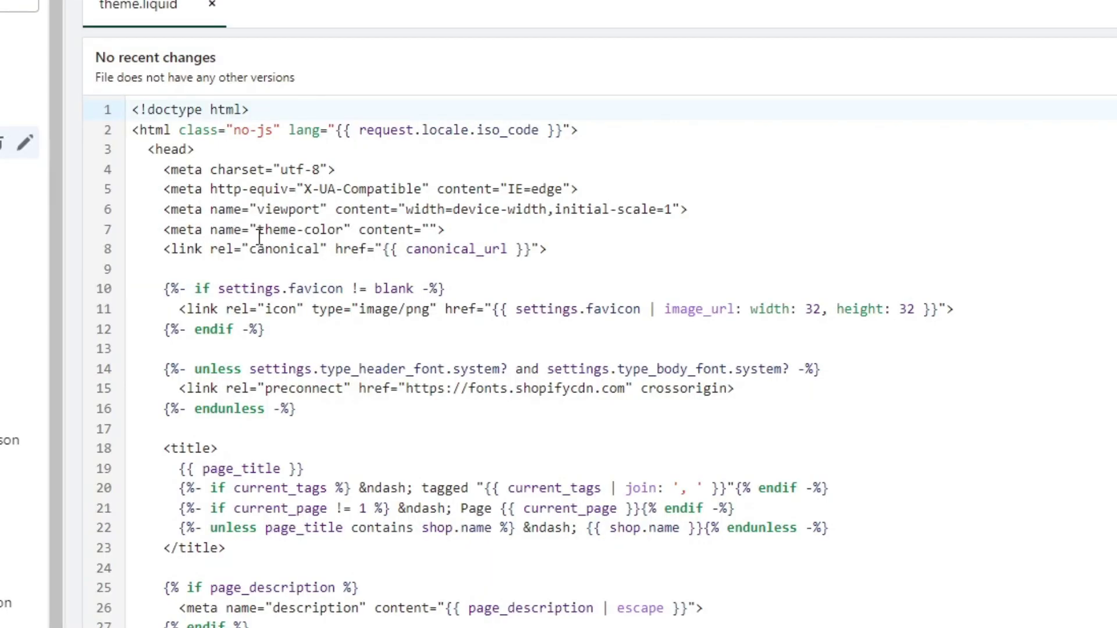
pyautogui.moveTo(232, 226); pyautogui.dragTo(297, 229)
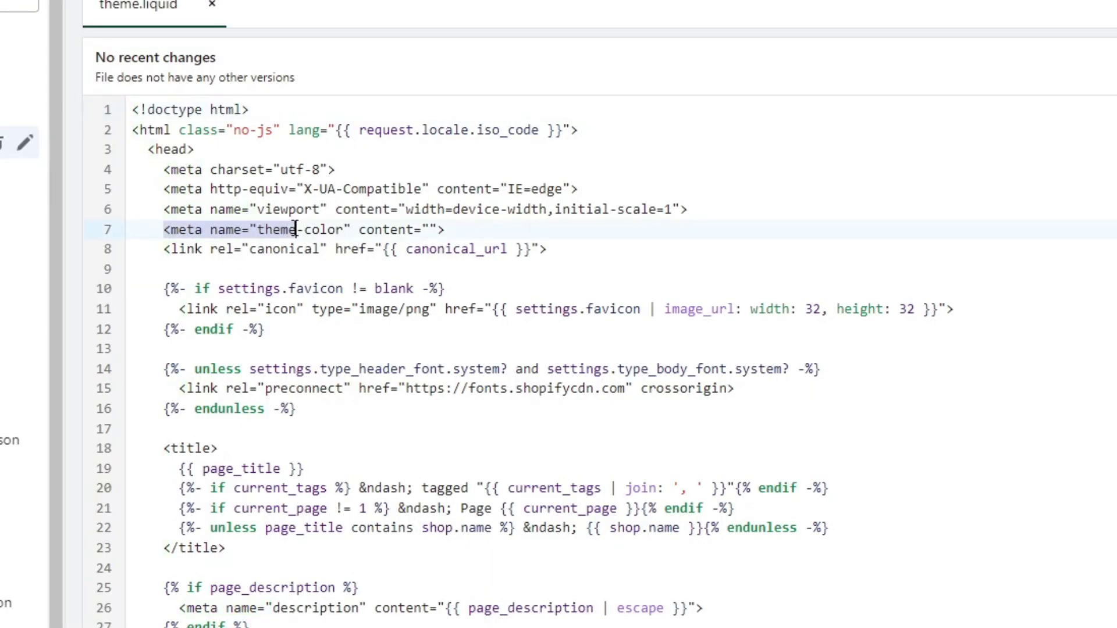
pyautogui.click(447, 230)
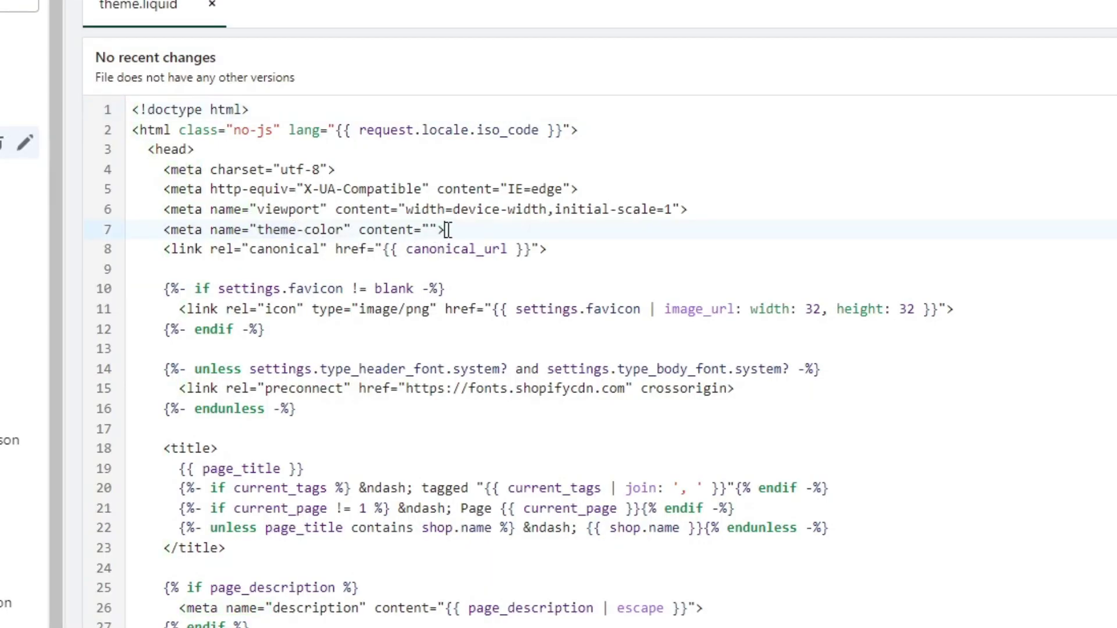
pyautogui.press('Return')
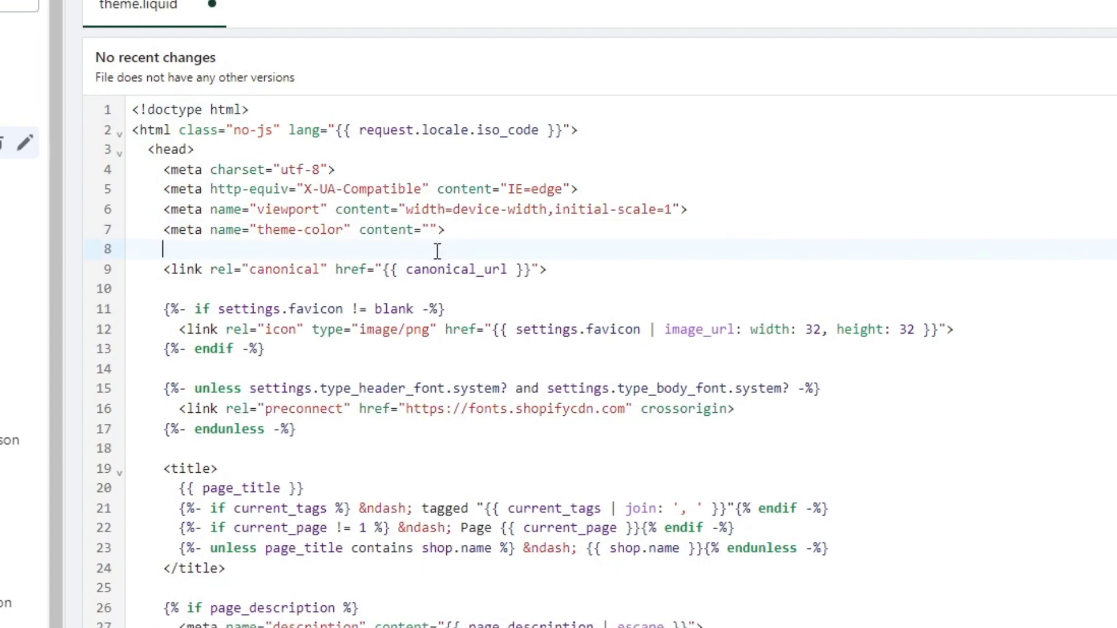
pyautogui.rightClick(437, 251)
# Paste the GTM head script at line 8, then copy the body noscript snippet.
pyautogui.click(524, 408)
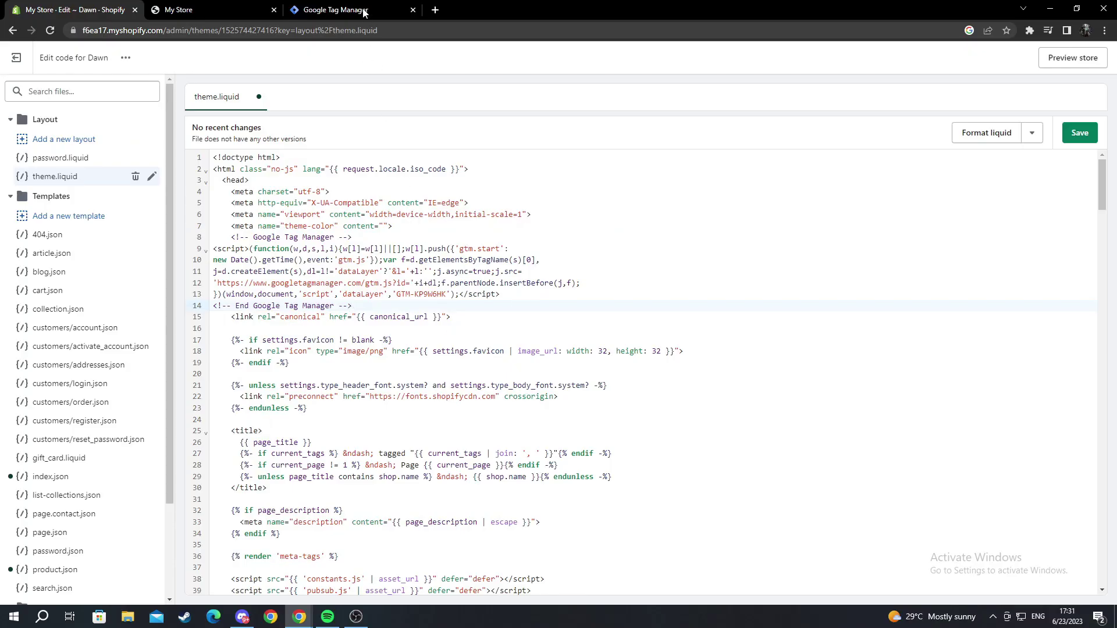
pyautogui.click(365, 10)
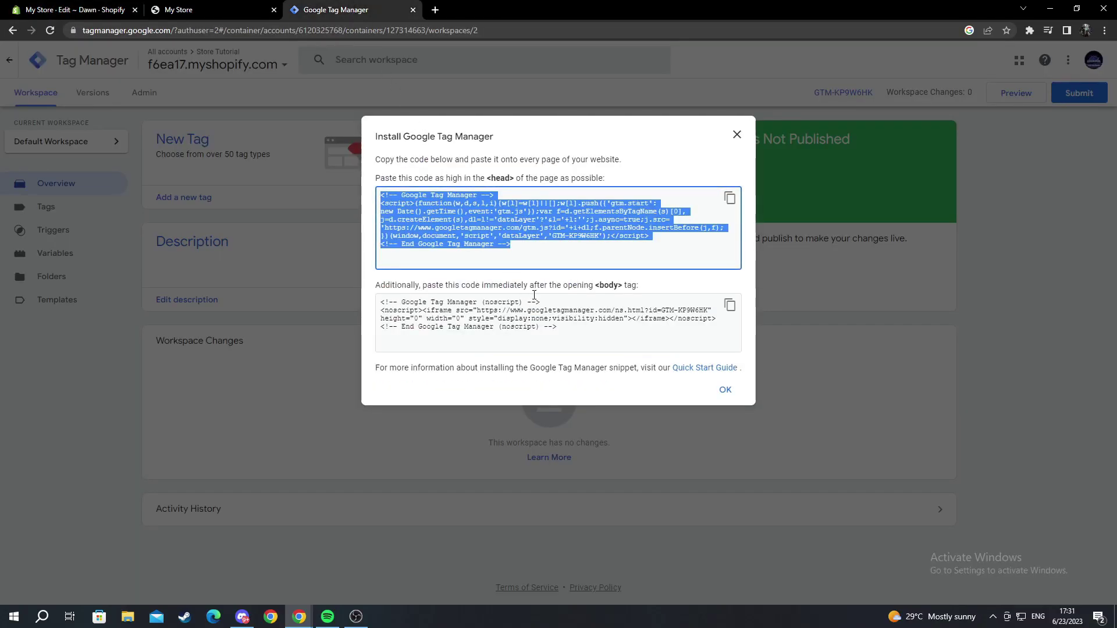
pyautogui.click(730, 305)
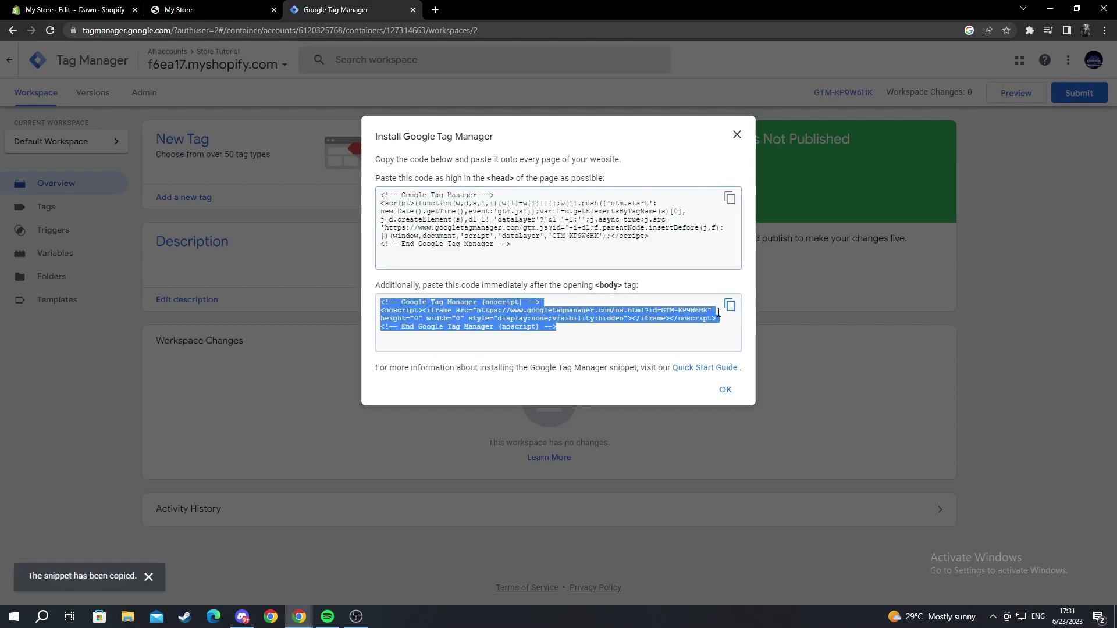
pyautogui.moveTo(377, 286); pyautogui.dragTo(634, 291)
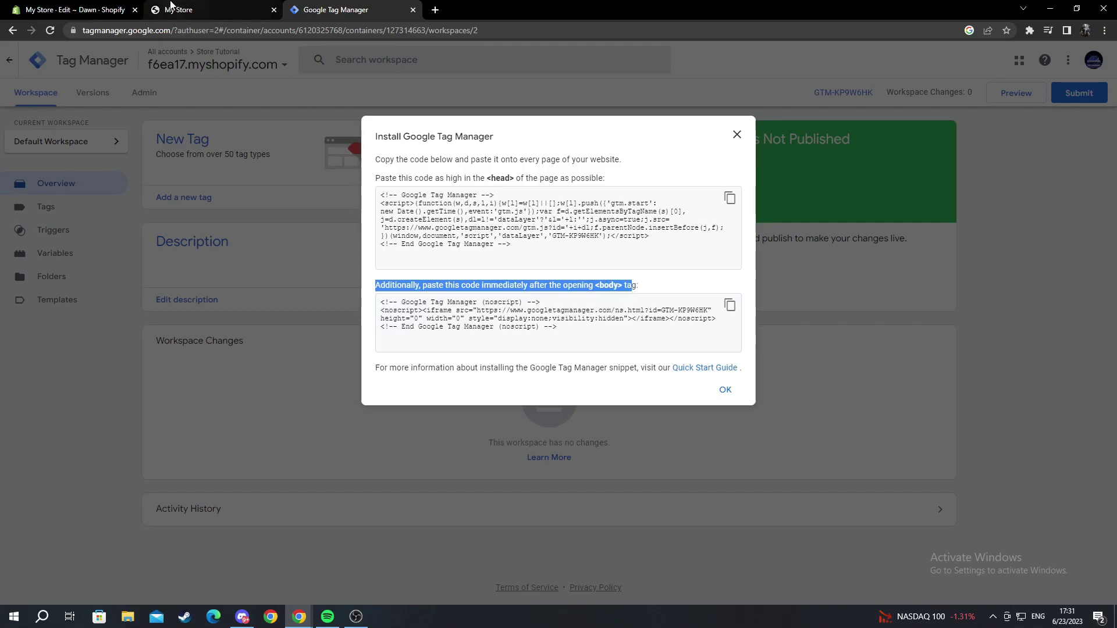
pyautogui.click(75, 9)
pyautogui.scroll(-1, 467, 327)
pyautogui.scroll(-2, 468, 326)
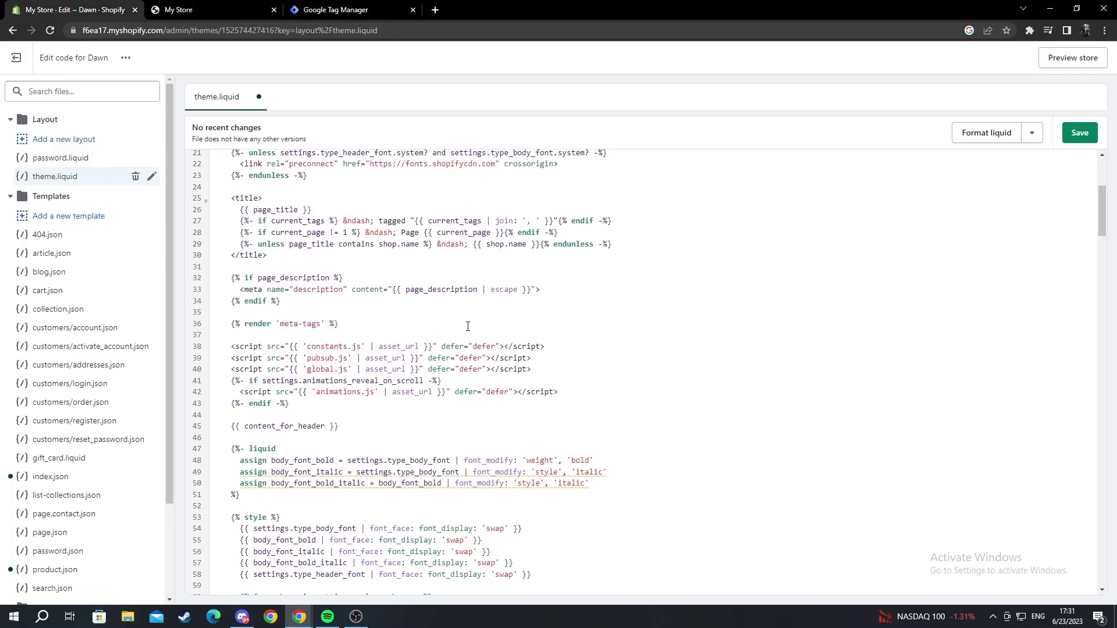
pyautogui.scroll(-3, 468, 327)
pyautogui.scroll(3, 468, 327)
pyautogui.scroll(2, 469, 327)
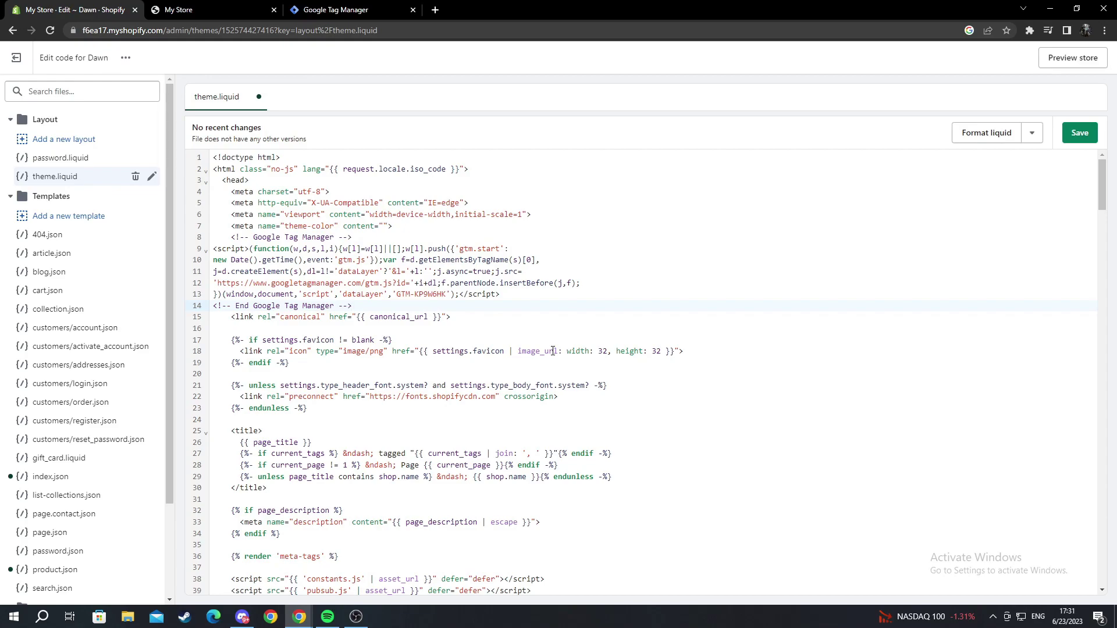
# Find '<body' in theme.liquid and place the cursor just inside the body tag at line 273.
pyautogui.hotkey('ctrl', 'f')
pyautogui.write('<body')
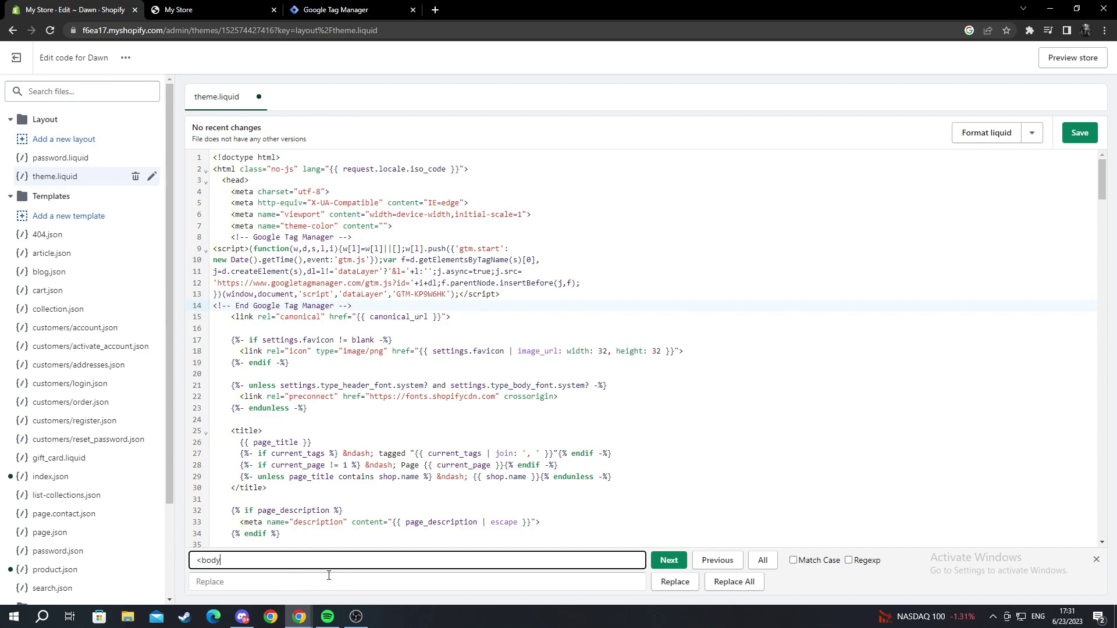
pyautogui.press('Return')
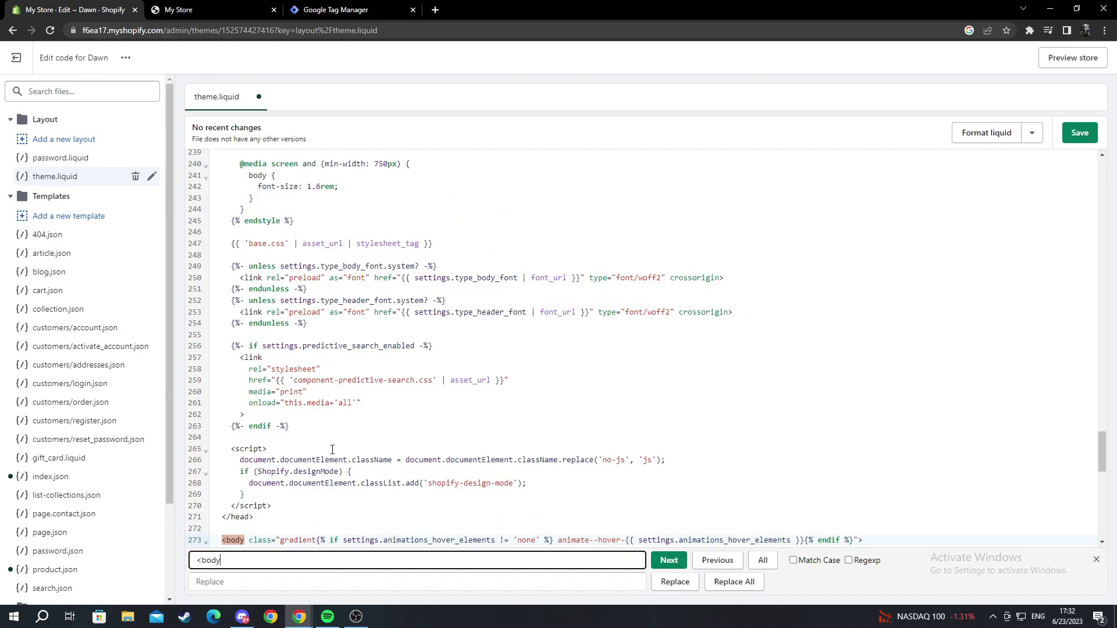
pyautogui.scroll(-1, 331, 449)
pyautogui.scroll(-1, 306, 428)
pyautogui.scroll(-1, 279, 401)
pyautogui.scroll(-1, 253, 384)
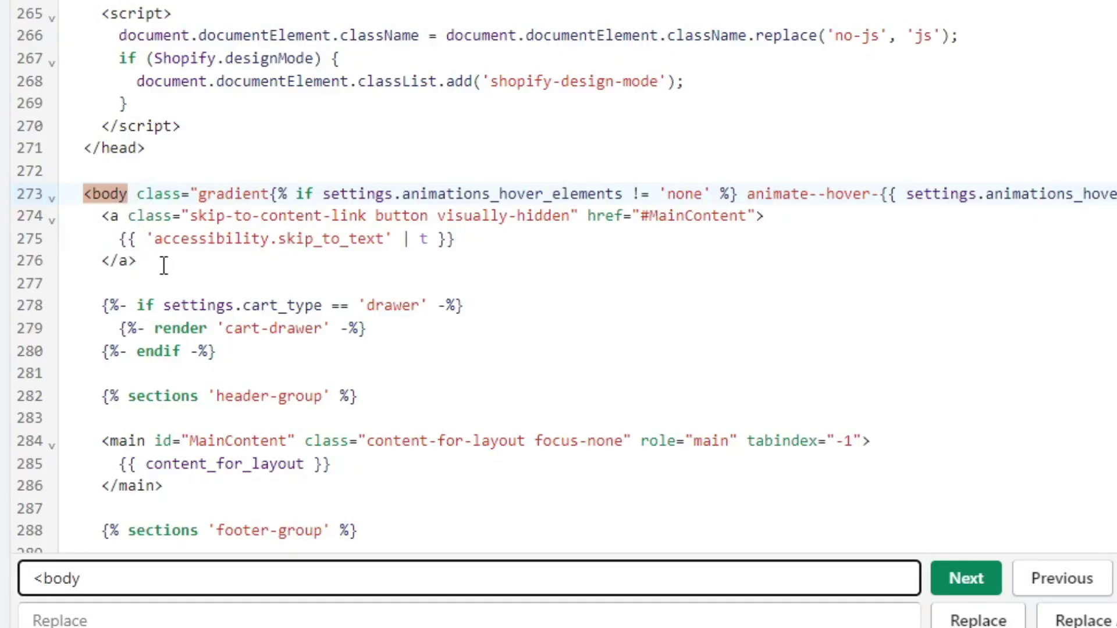
pyautogui.click(190, 266)
pyautogui.scroll(-5, 209, 266)
pyautogui.scroll(3, 219, 210)
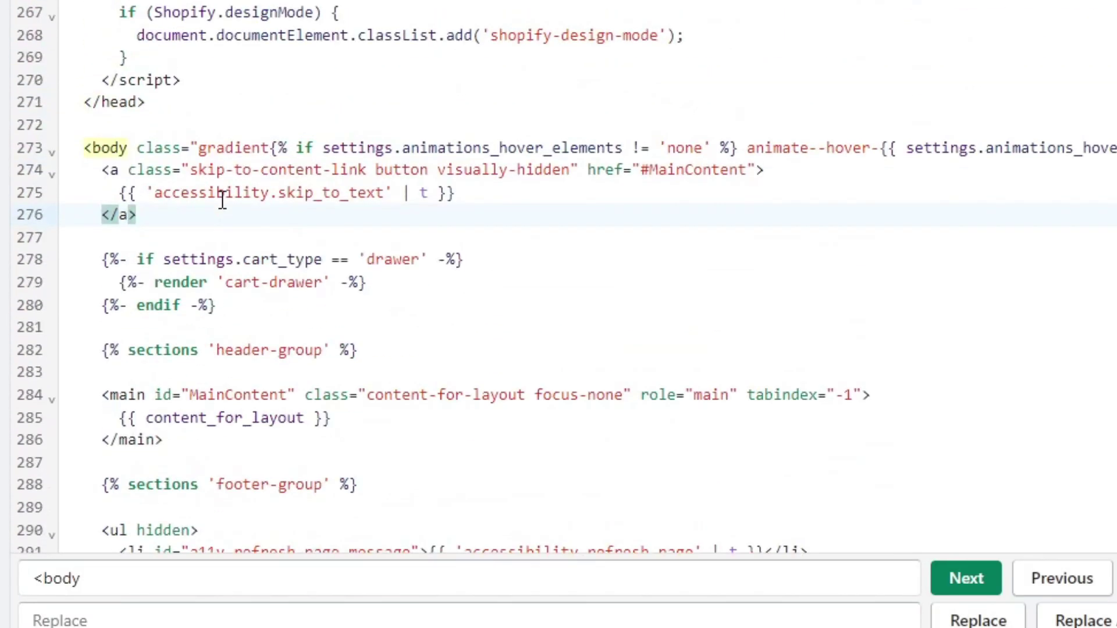
pyautogui.scroll(2, 175, 195)
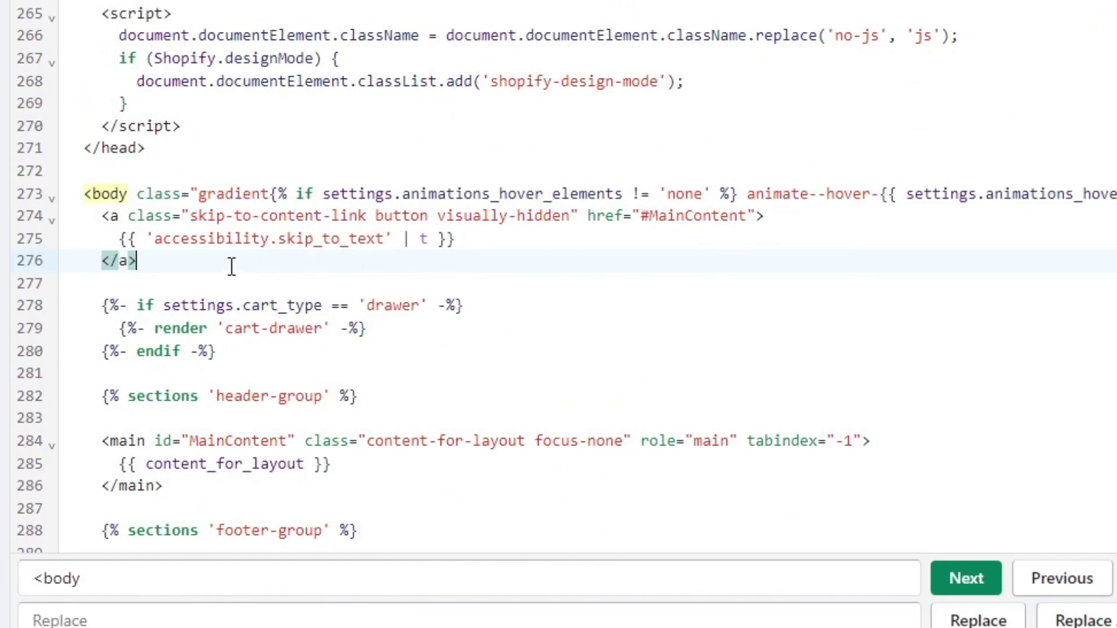
# Paste the GTM noscript snippet on a new line after line 275 and save theme.liquid.
pyautogui.click(468, 241)
pyautogui.press('Return')
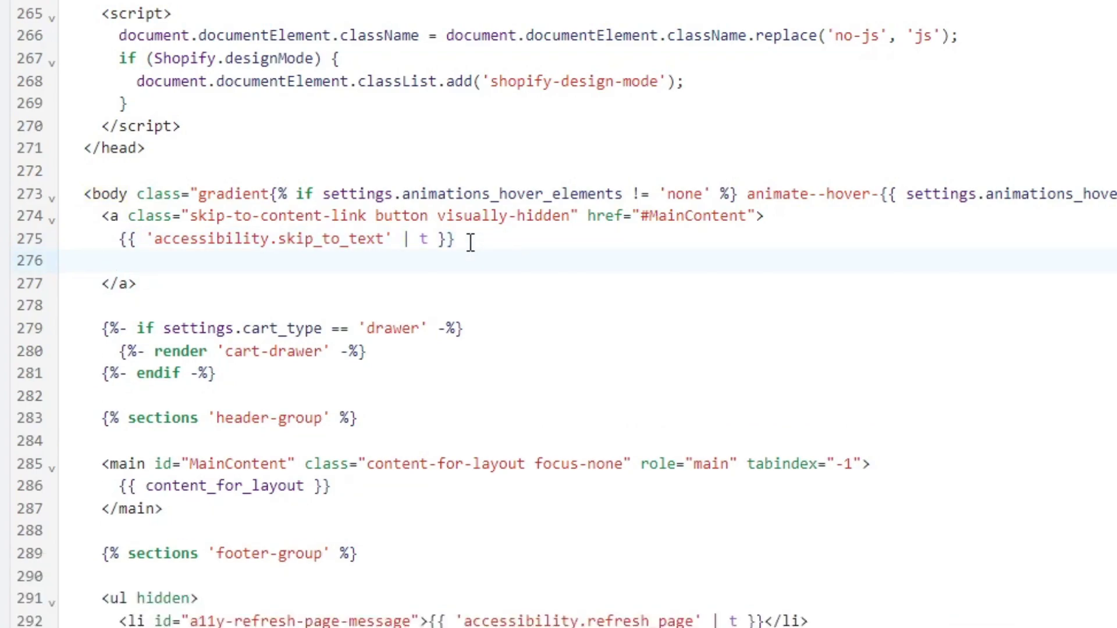
pyautogui.rightClick(361, 267)
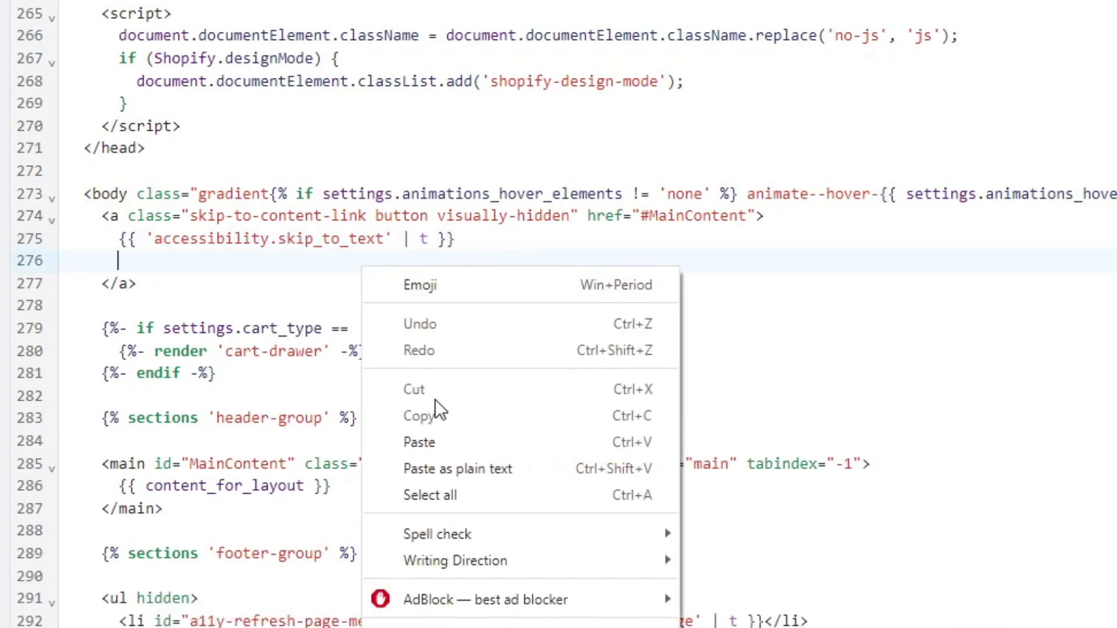
pyautogui.click(456, 441)
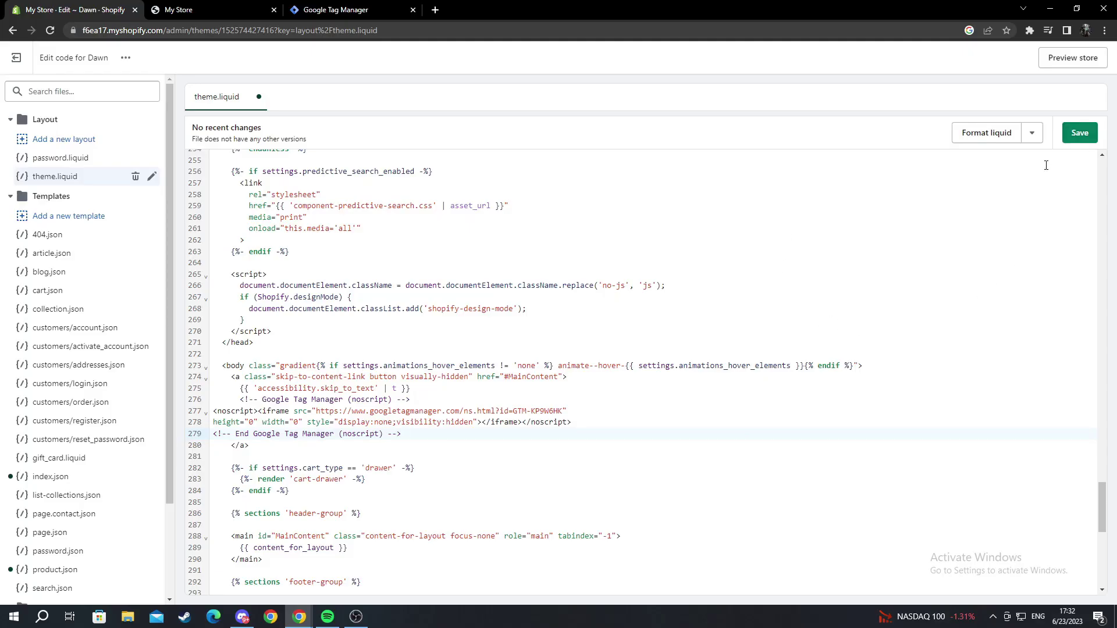
pyautogui.click(1085, 133)
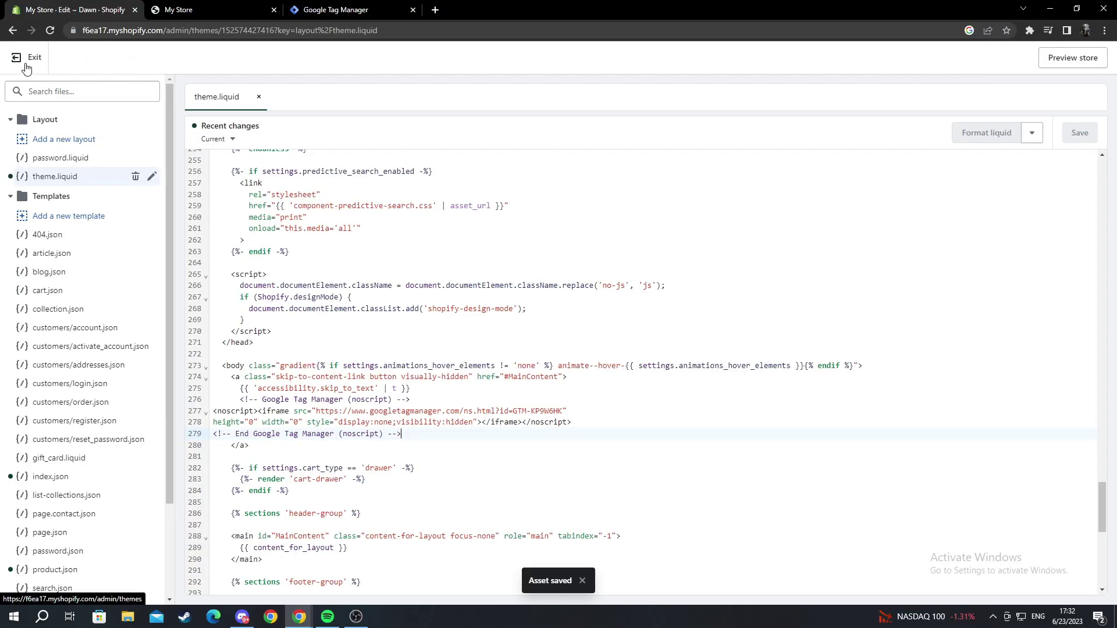
# Exit the Shopify code editor, dismiss Tag Manager's install dialog, and begin submitting the workspace.
pyautogui.click(26, 69)
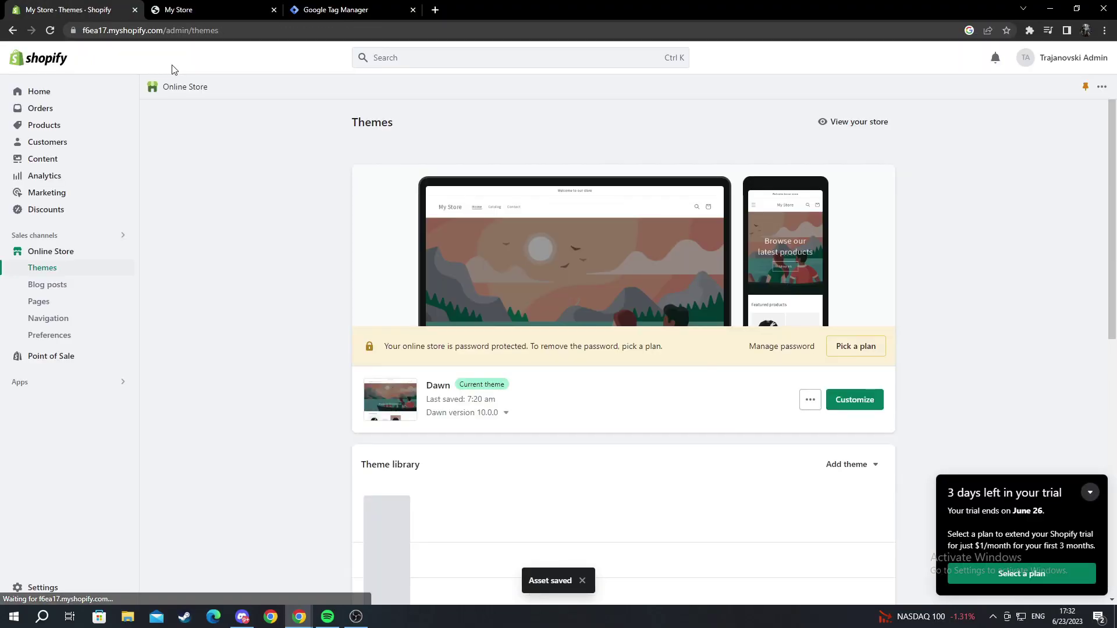
pyautogui.click(316, 6)
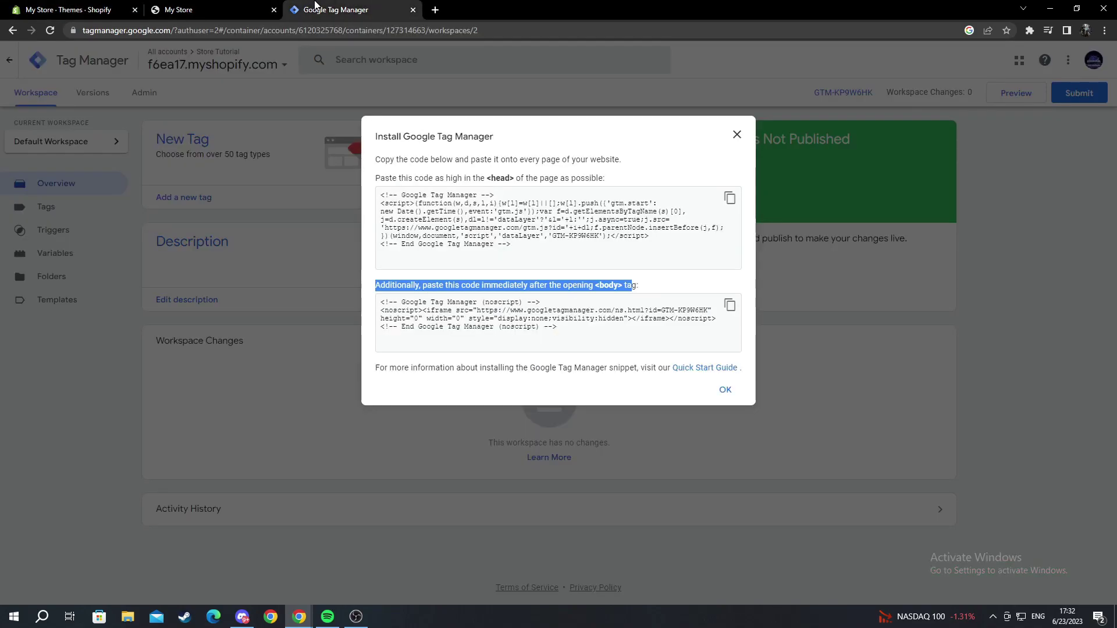
pyautogui.click(723, 393)
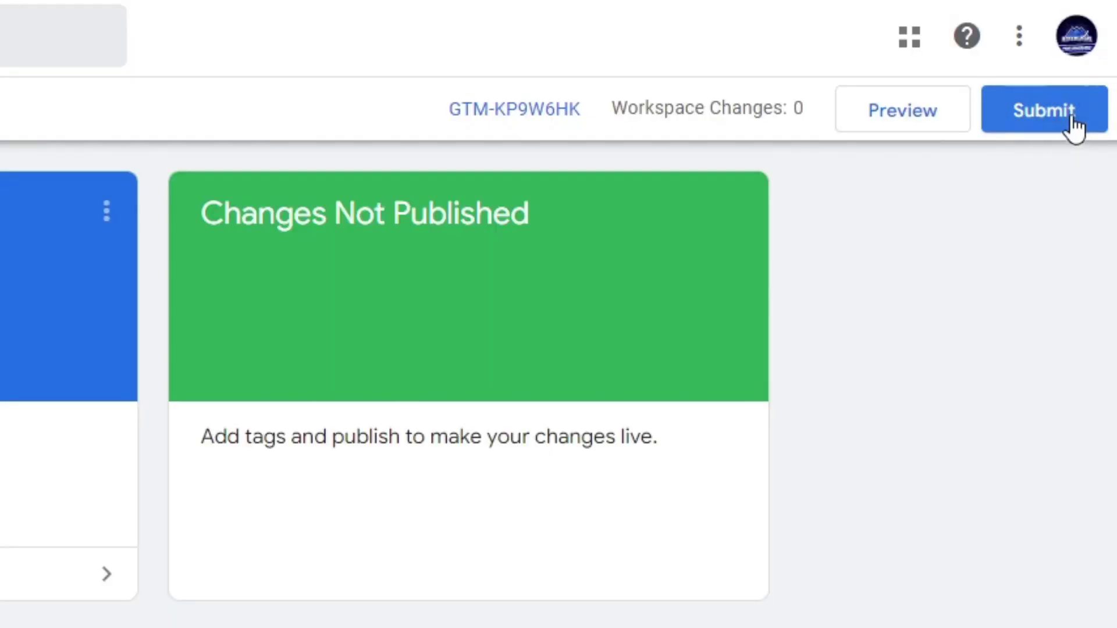
pyautogui.click(1073, 127)
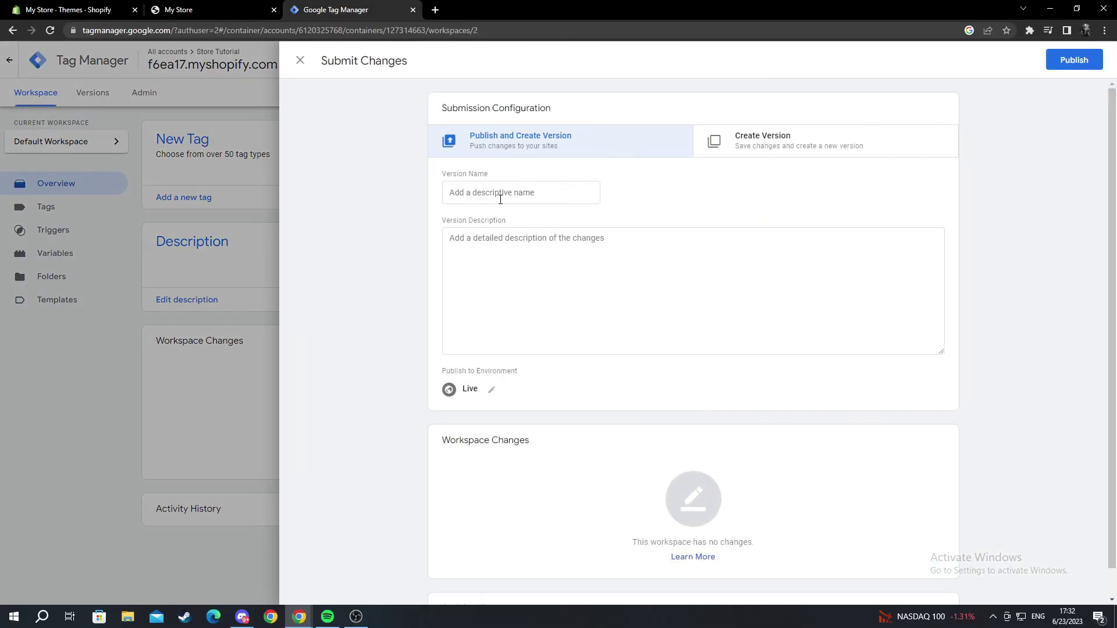
pyautogui.click(500, 199)
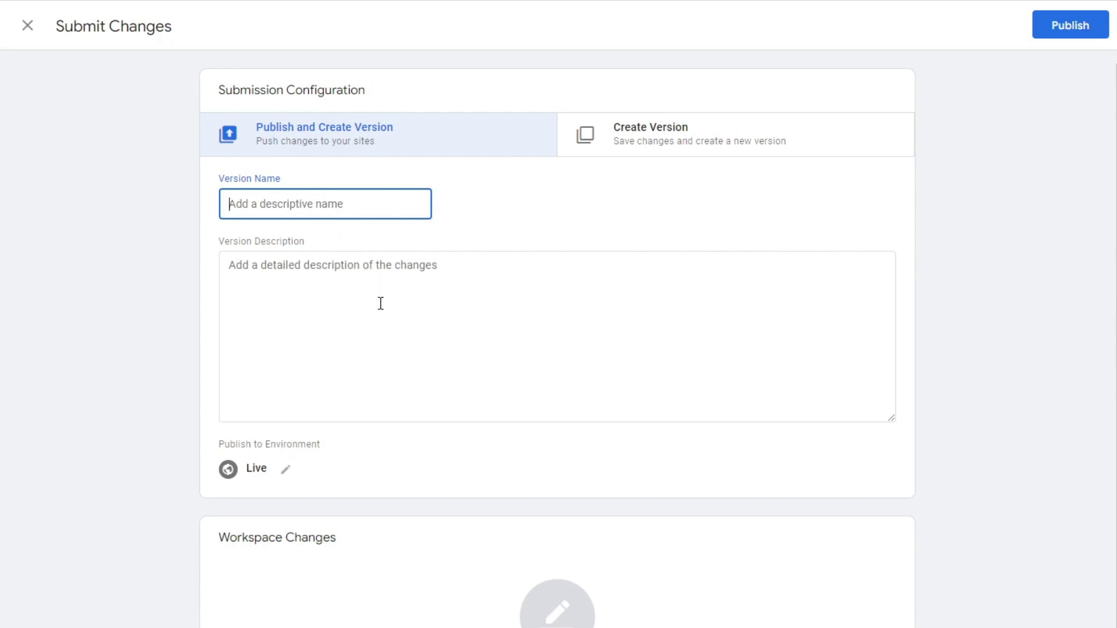
pyautogui.write('SUce')
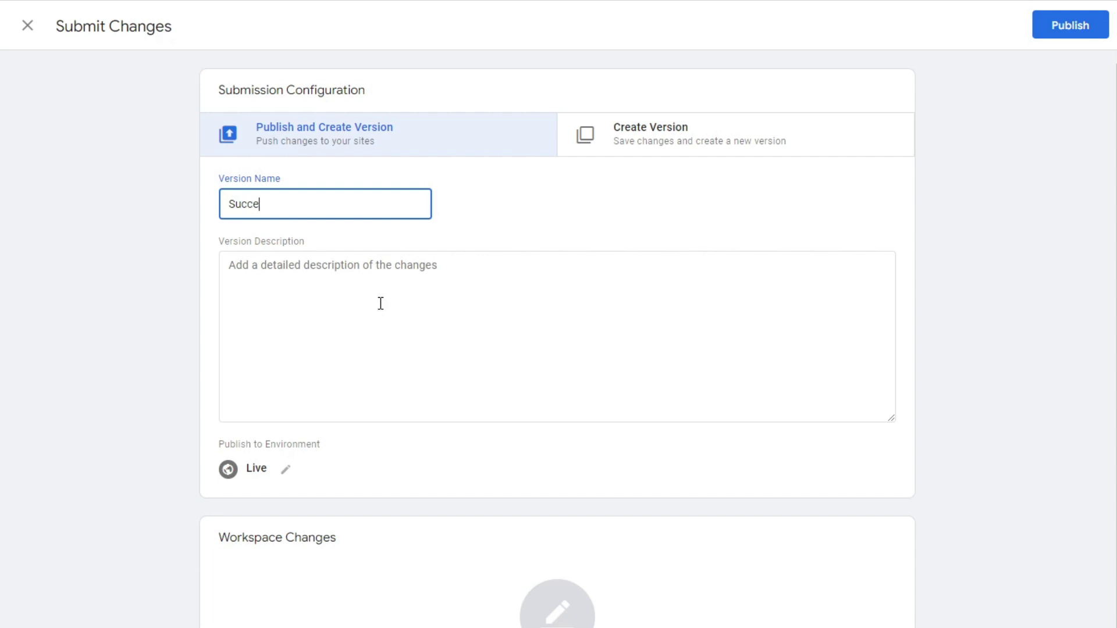
pyautogui.write('l installatio')
pyautogui.write('n')
# Add the website-installation description and publish the version 'Succesful installation'.
pyautogui.click(381, 304)
pyautogui.write('We adde')
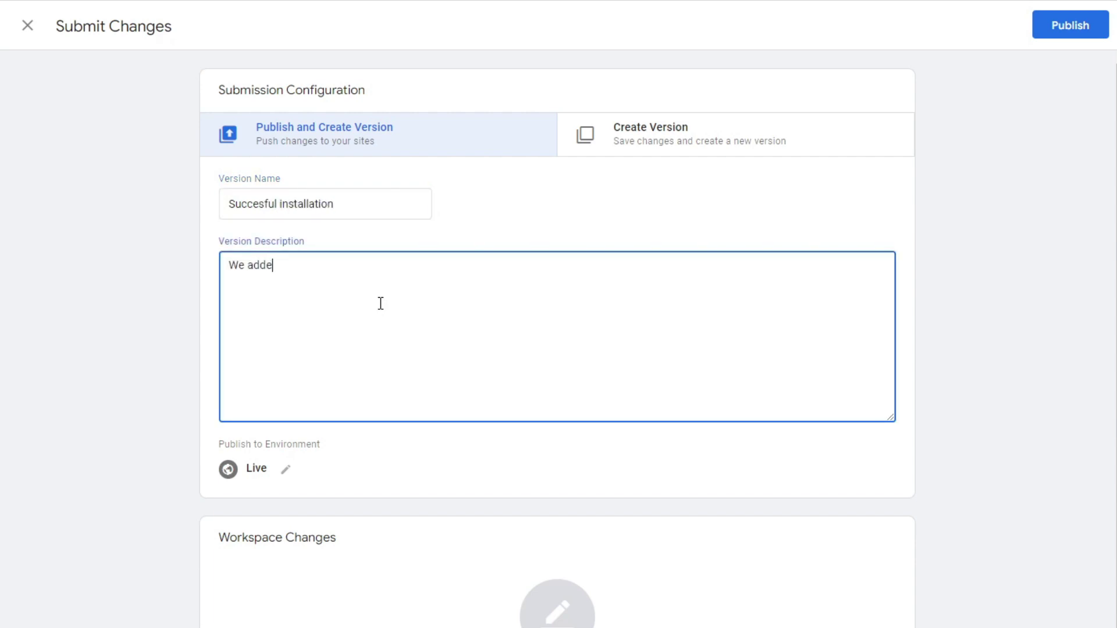
pyautogui.write('d google tag manager')
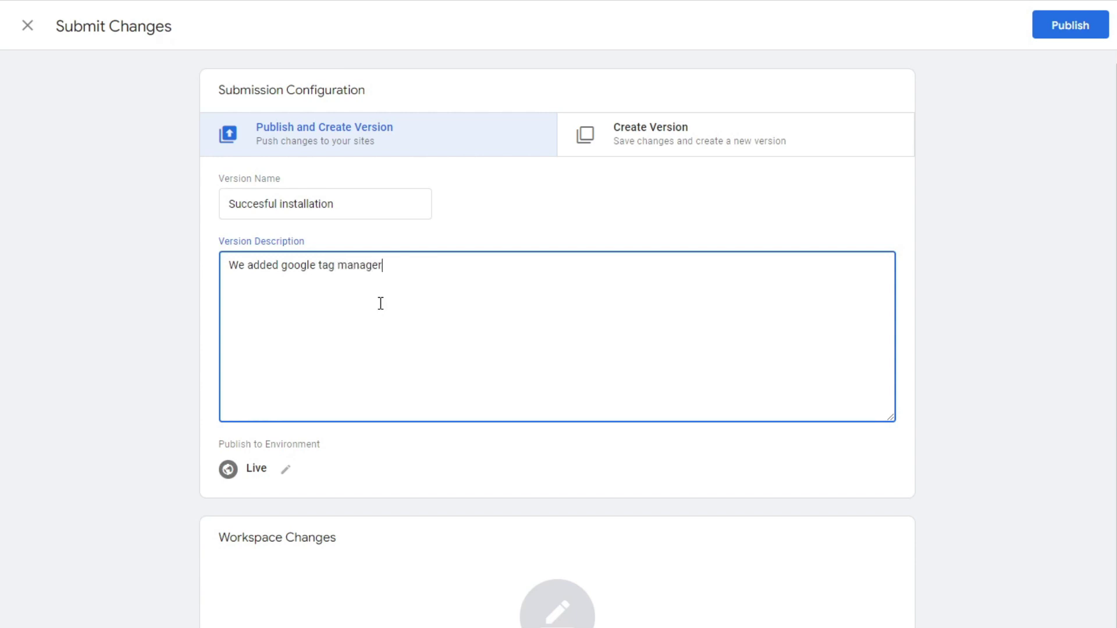
pyautogui.write(' to our website')
pyautogui.scroll(-1, 442, 265)
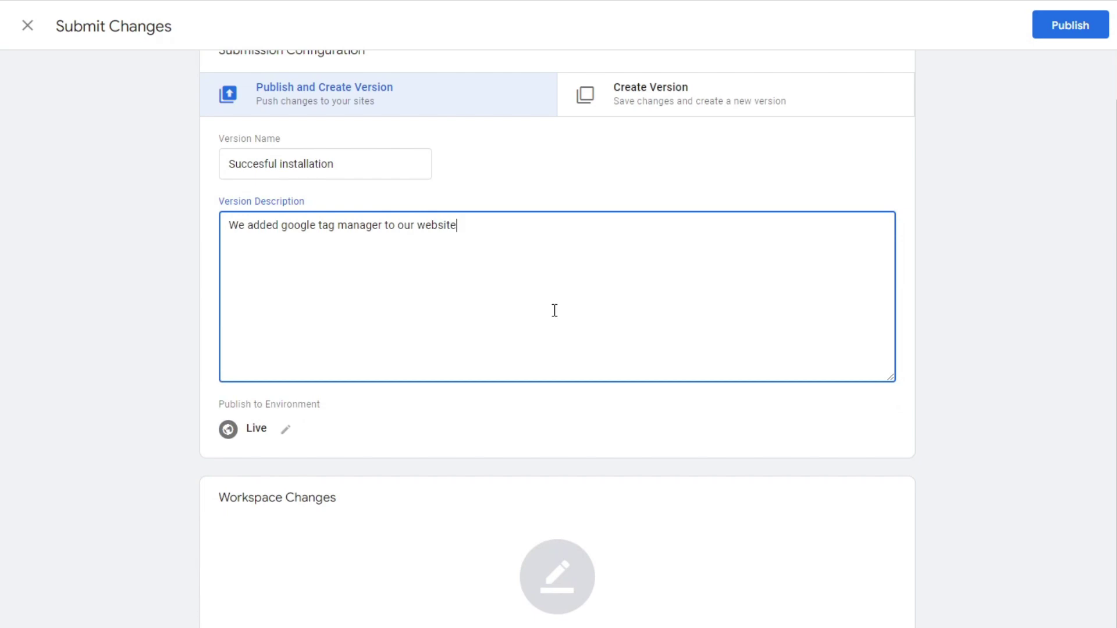
pyautogui.scroll(1, 554, 311)
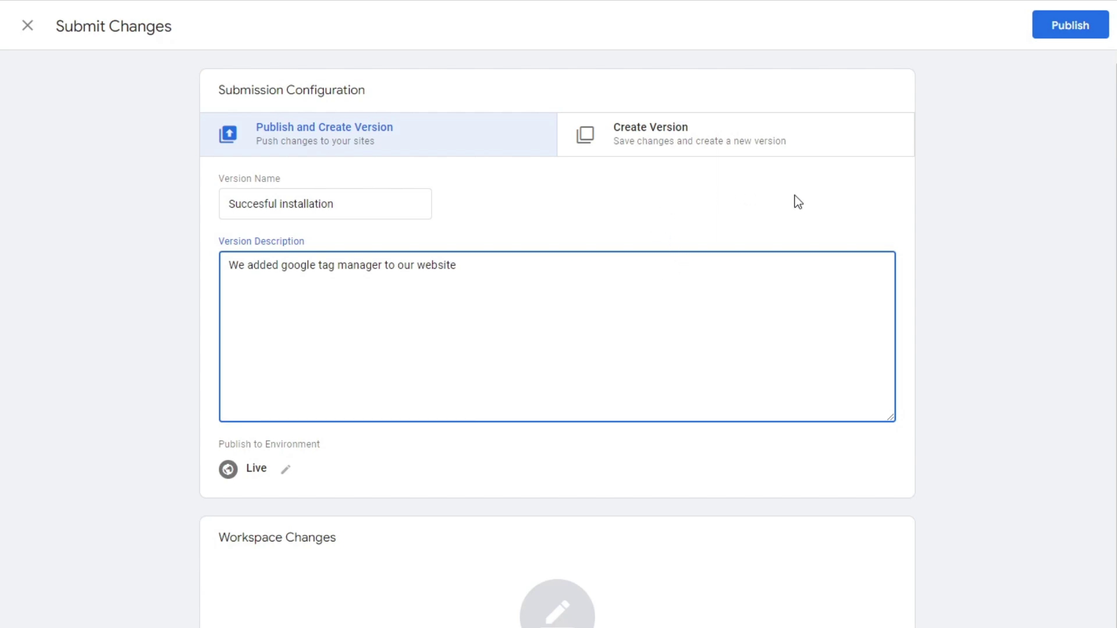
pyautogui.click(1067, 30)
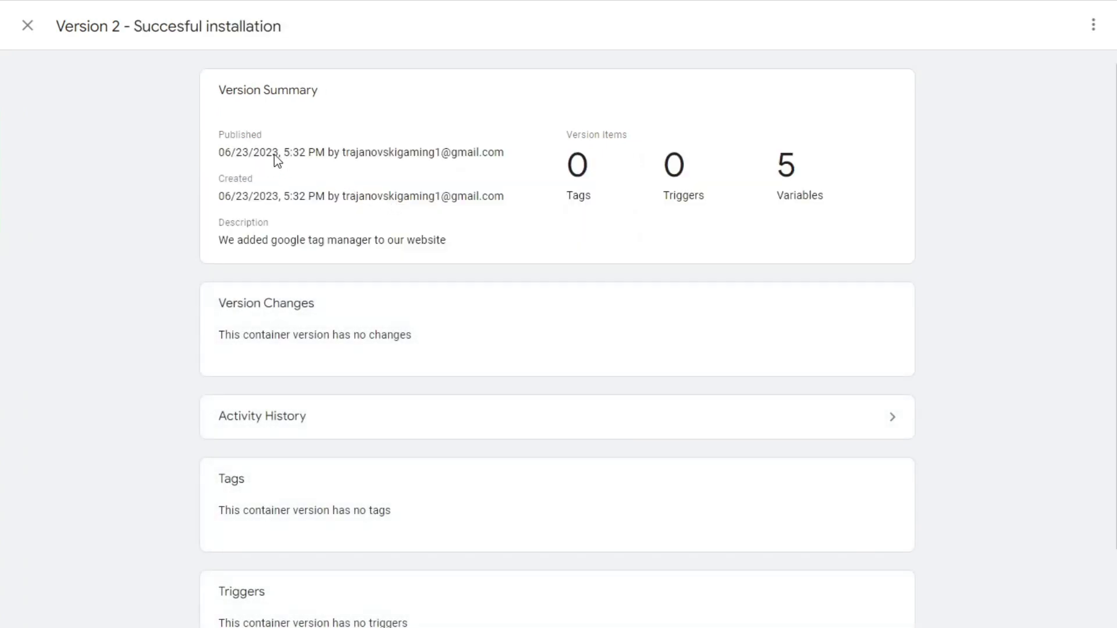
pyautogui.scroll(-1, 292, 205)
pyautogui.scroll(-2, 241, 250)
pyautogui.scroll(-1, 282, 274)
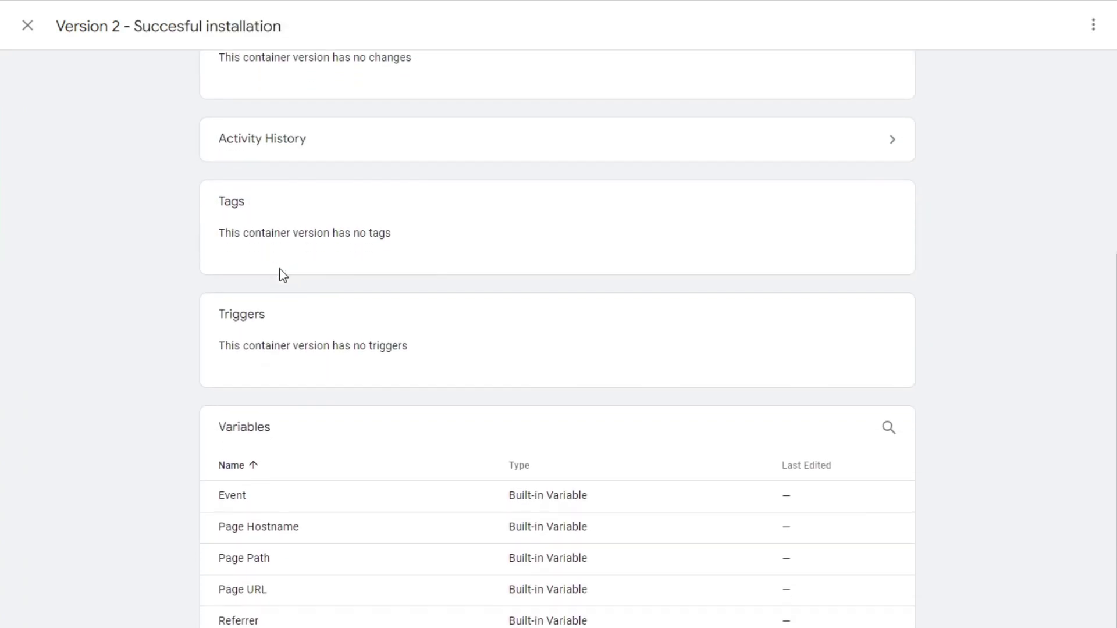
pyautogui.scroll(1, 305, 429)
pyautogui.scroll(3, 305, 428)
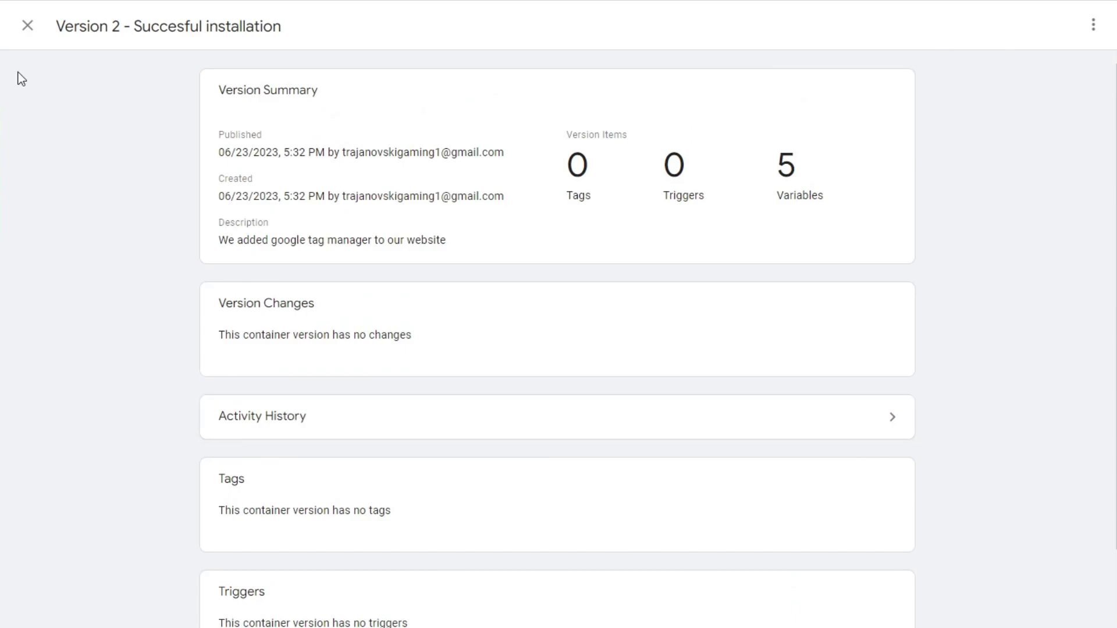
# Close the Version 2 summary and select the f6ea17.myshopify.com domain on the Versions page.
pyautogui.click(28, 38)
pyautogui.moveTo(235, 149); pyautogui.dragTo(312, 149)
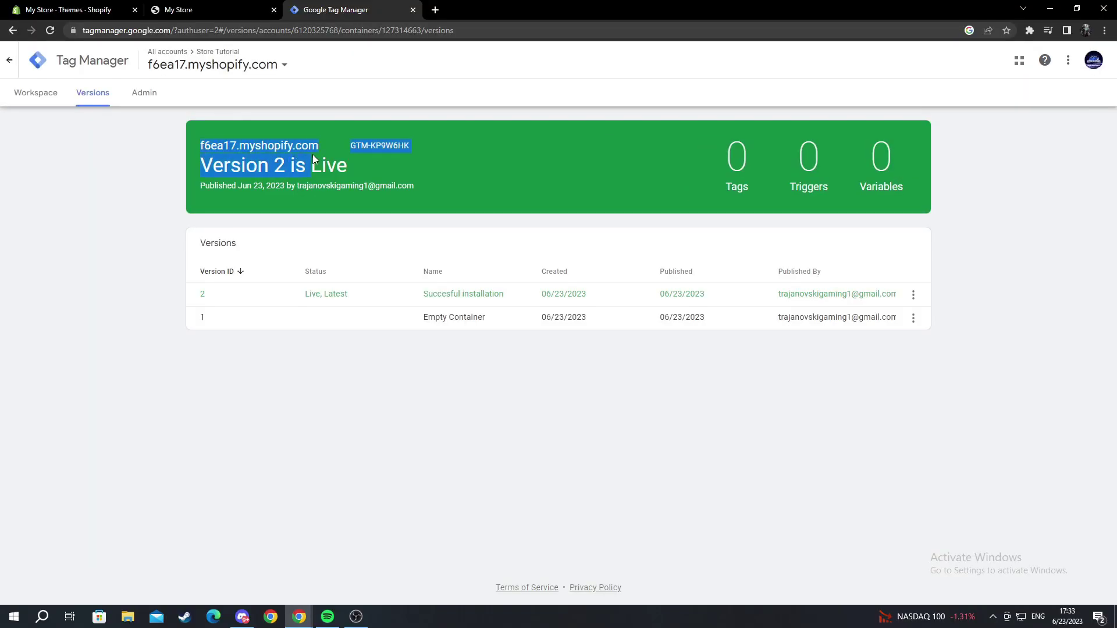